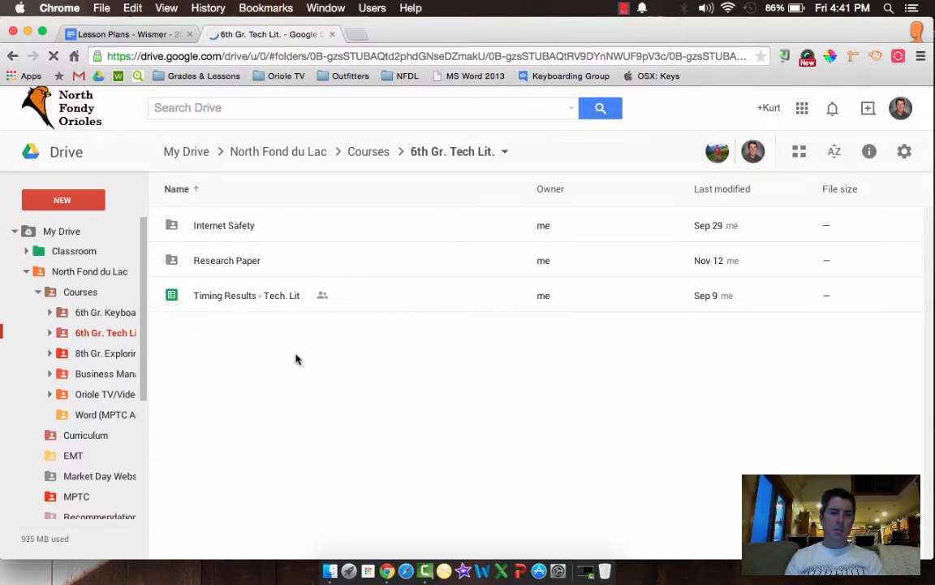
Create a new Google Form in the shared 6th Gr. Tech Lit. folder and accept the folder's sharing permissions.
{"action": "left_click", "coordinate": [82, 205]}
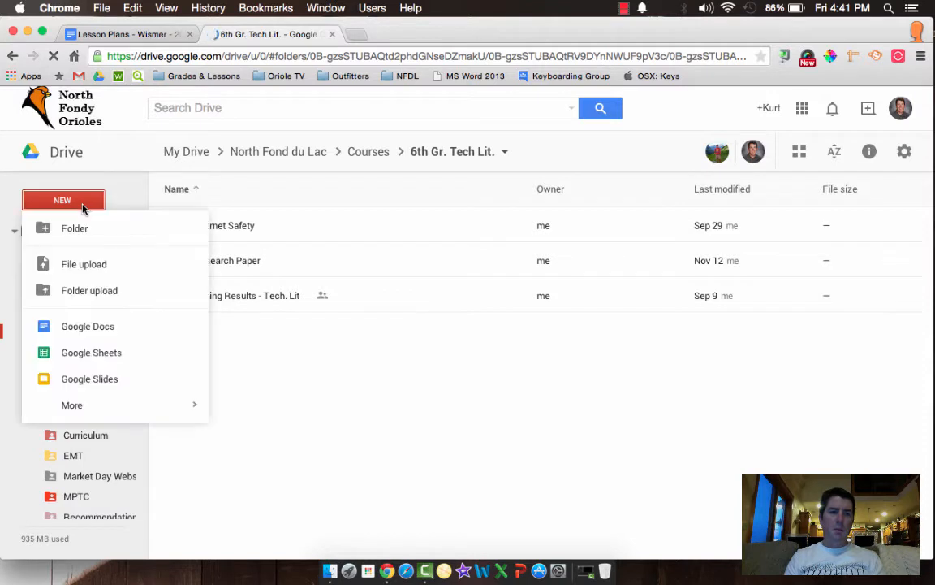
{"action": "mouse_move", "coordinate": [109, 406]}
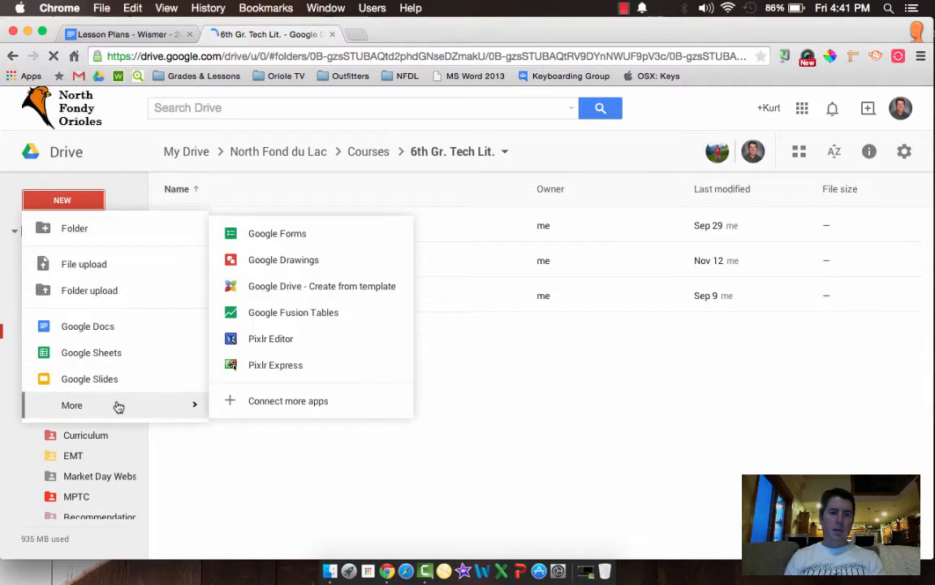
{"action": "left_click", "coordinate": [338, 244]}
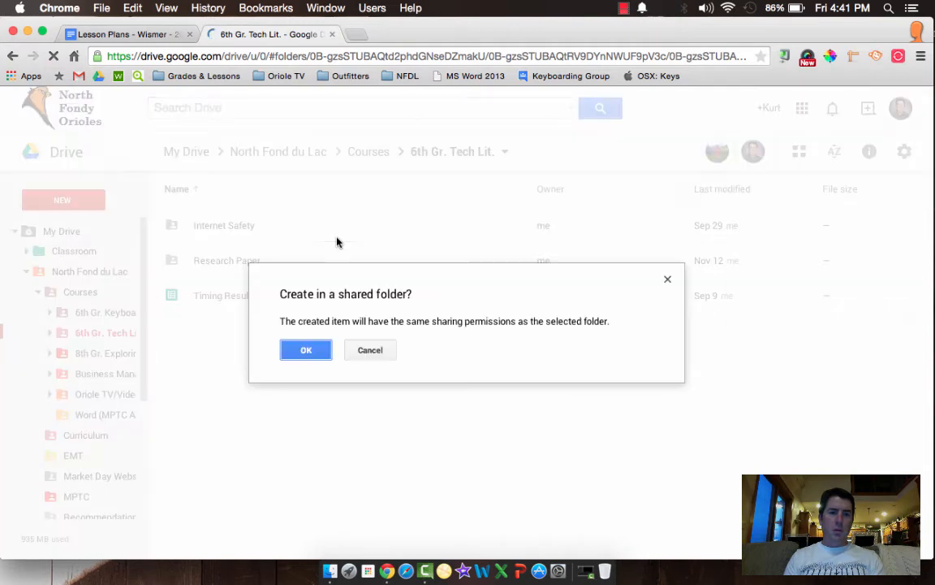
{"action": "left_click", "coordinate": [308, 351]}
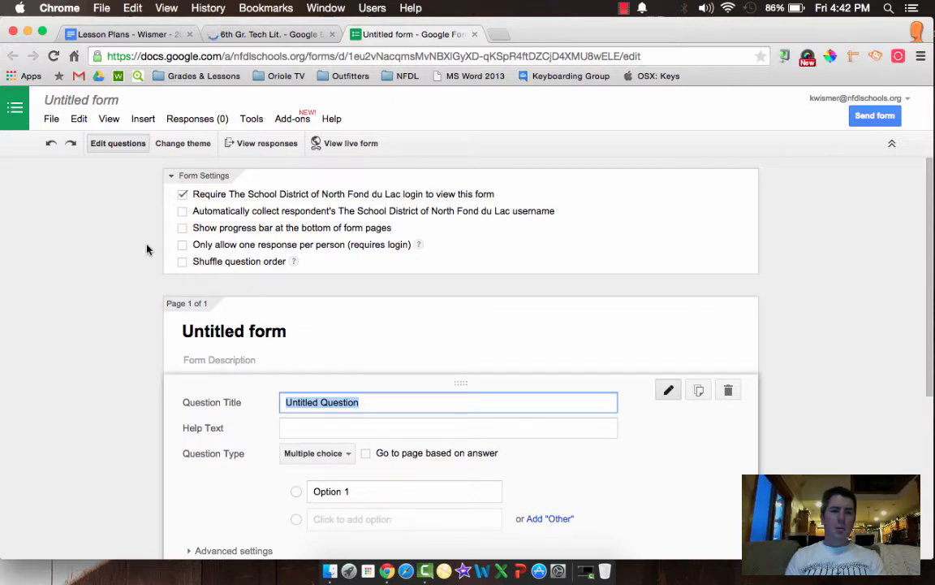
Title the form "Project 1 - " followed by the teacher's name.
{"action": "scroll", "coordinate": [199, 311], "scroll_direction": "down", "scroll_amount": 5}
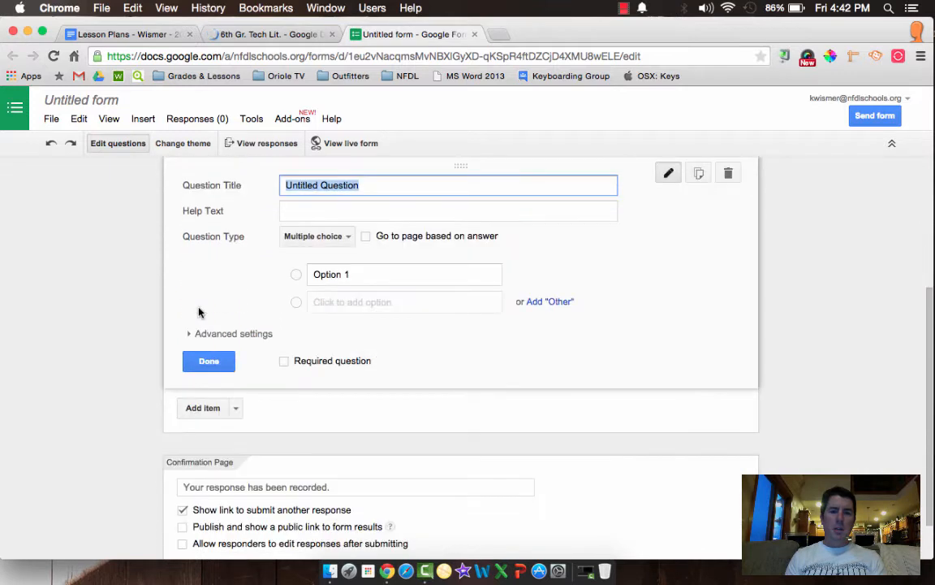
{"action": "scroll", "coordinate": [199, 311], "scroll_direction": "up", "scroll_amount": 5}
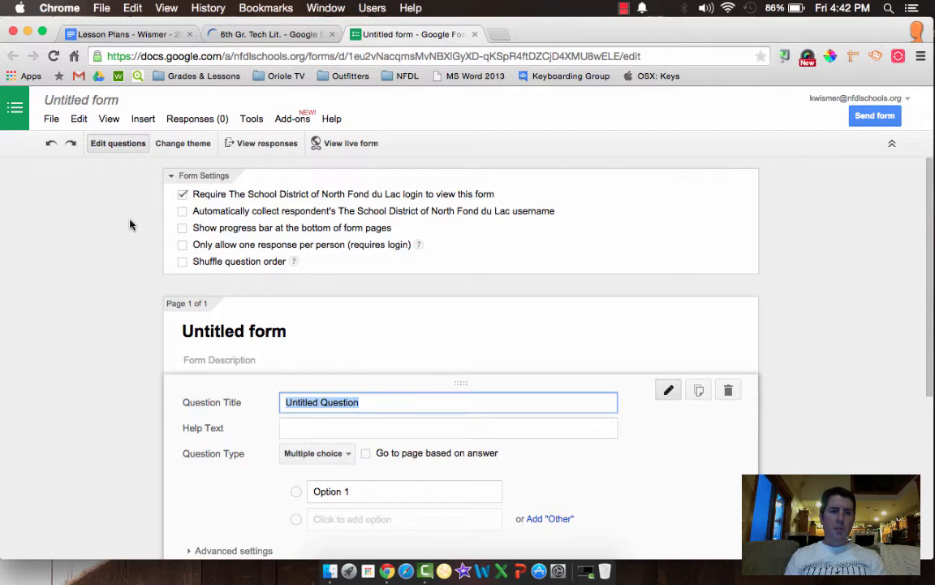
{"action": "double_click", "coordinate": [216, 329]}
{"action": "left_click", "coordinate": [215, 325]}
{"action": "type", "text": "Pro"}
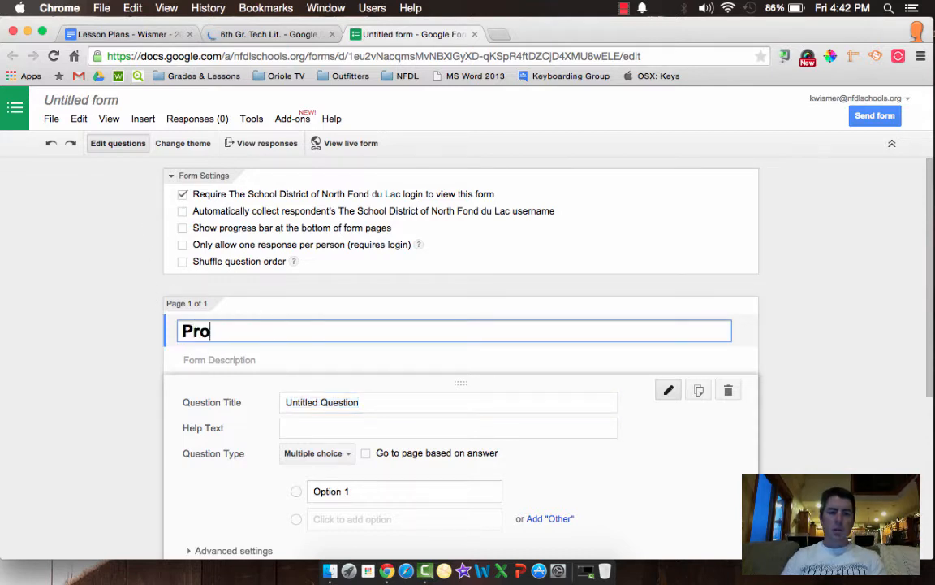
{"action": "type", "text": "ject 1"}
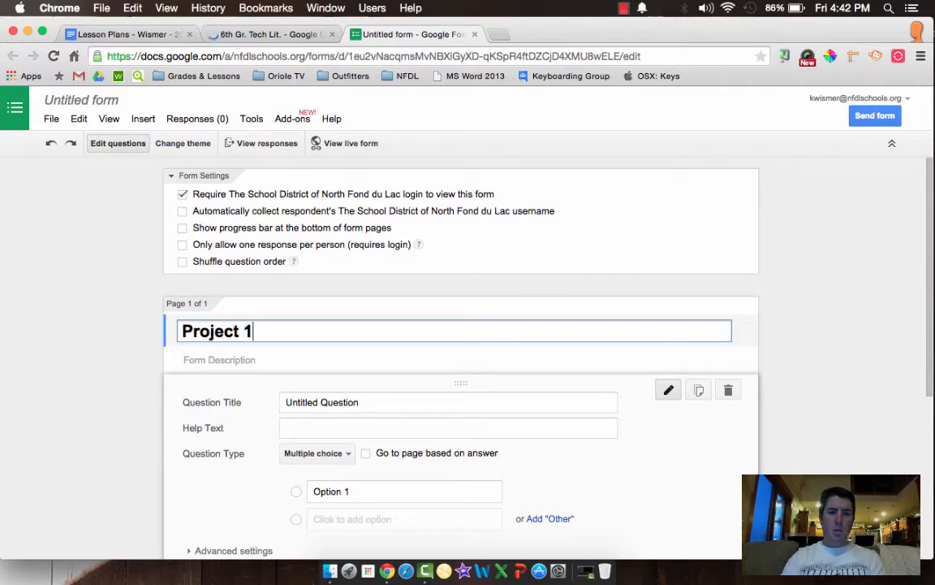
{"action": "type", "text": " - "}
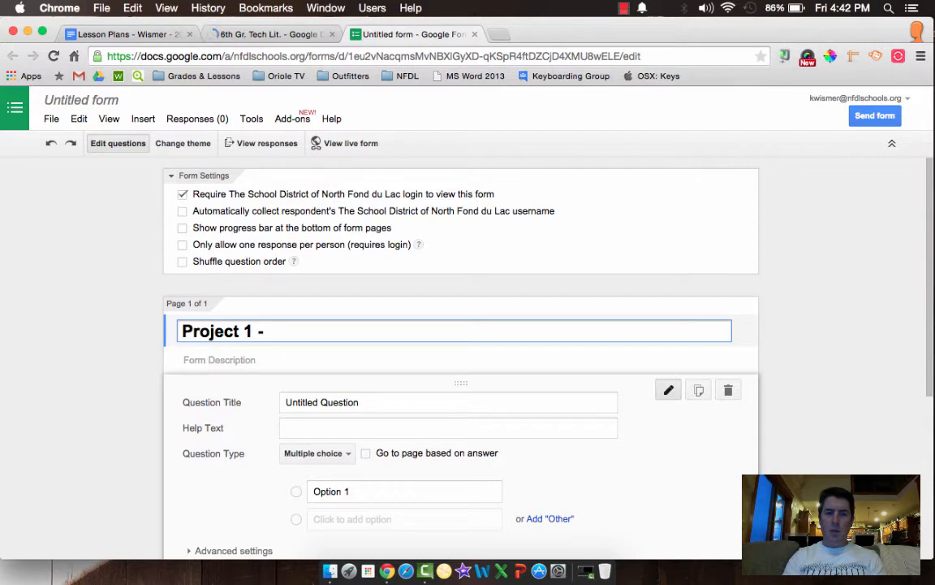
{"action": "type", "text": "Mr. Wismer"}
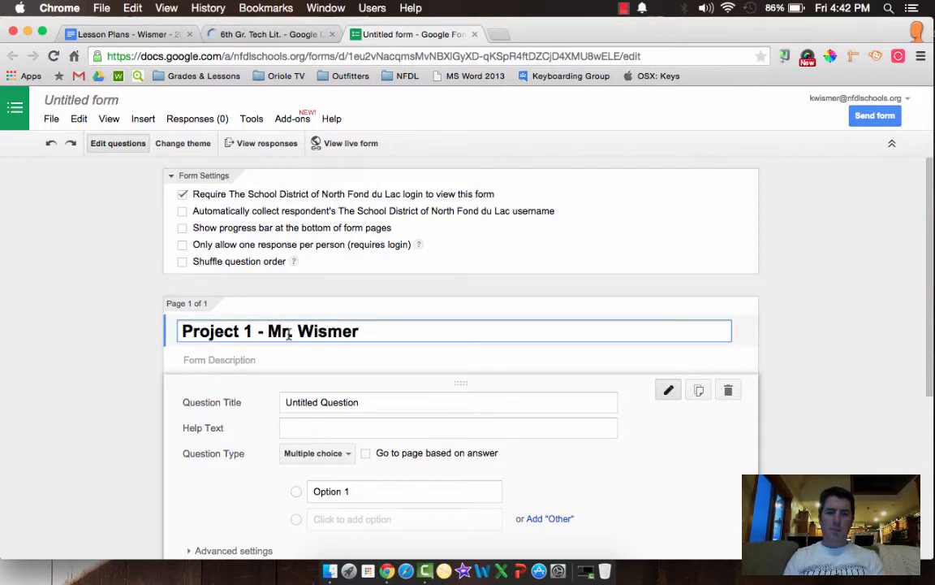
Enter a form description saying this is the quiz made by the teacher for Project 1, ending with "Please answer the questions below.".
{"action": "left_click", "coordinate": [272, 359]}
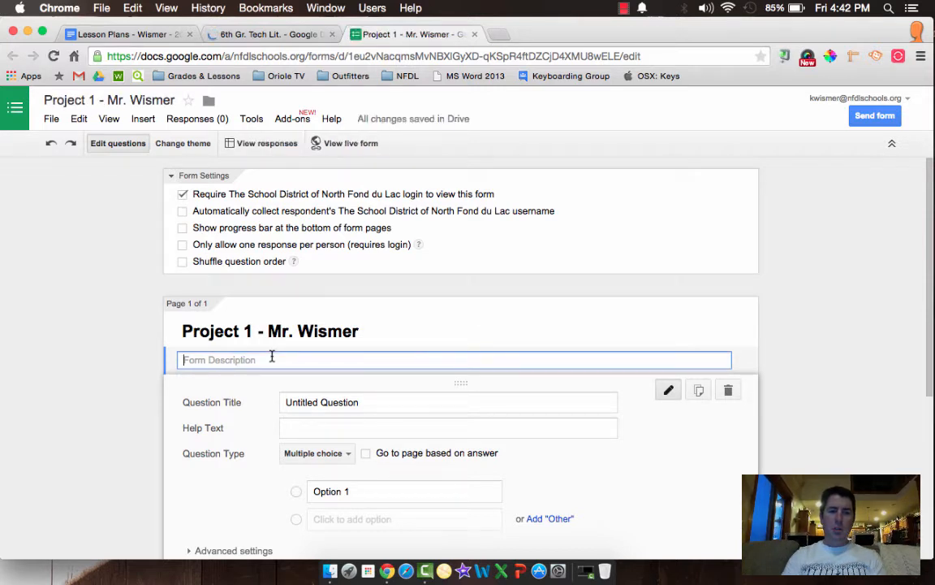
{"action": "type", "text": "This i"}
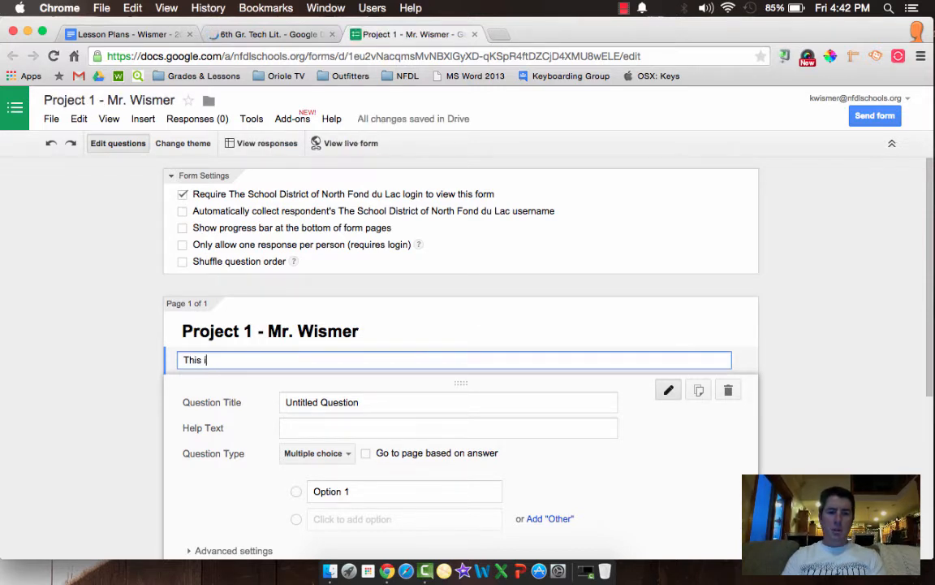
{"action": "type", "text": "s the qui"}
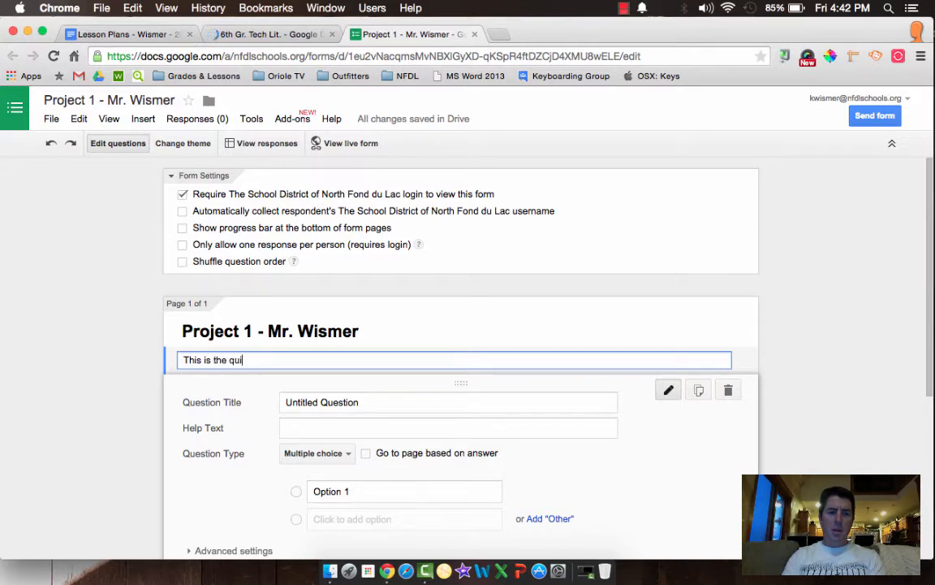
{"action": "type", "text": "z made by"}
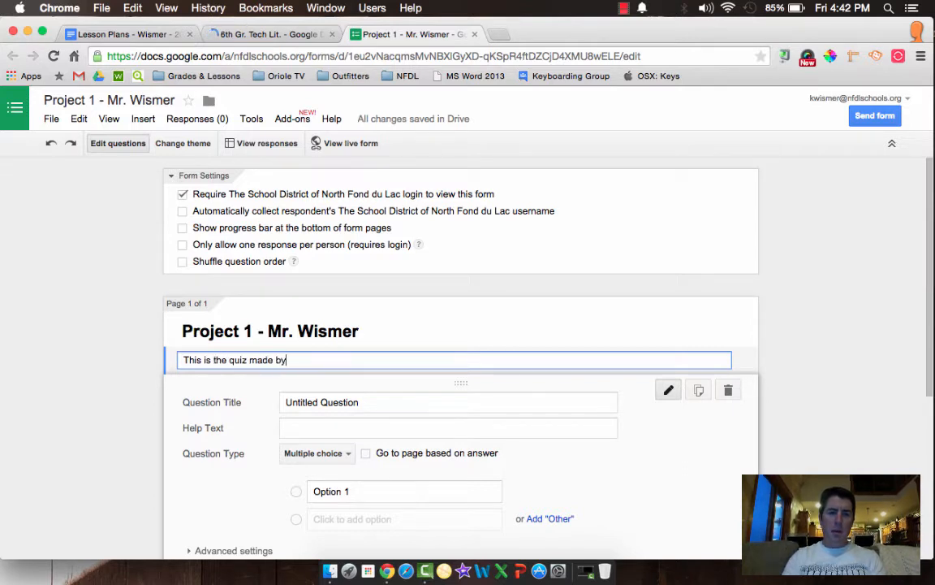
{"action": "type", "text": " Mr. Wism"}
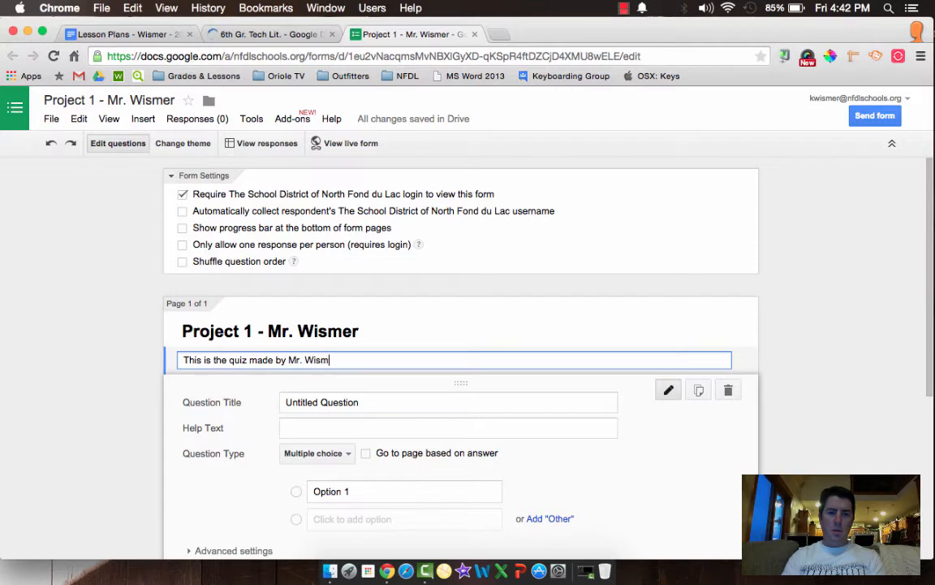
{"action": "type", "text": "er for Project 1"}
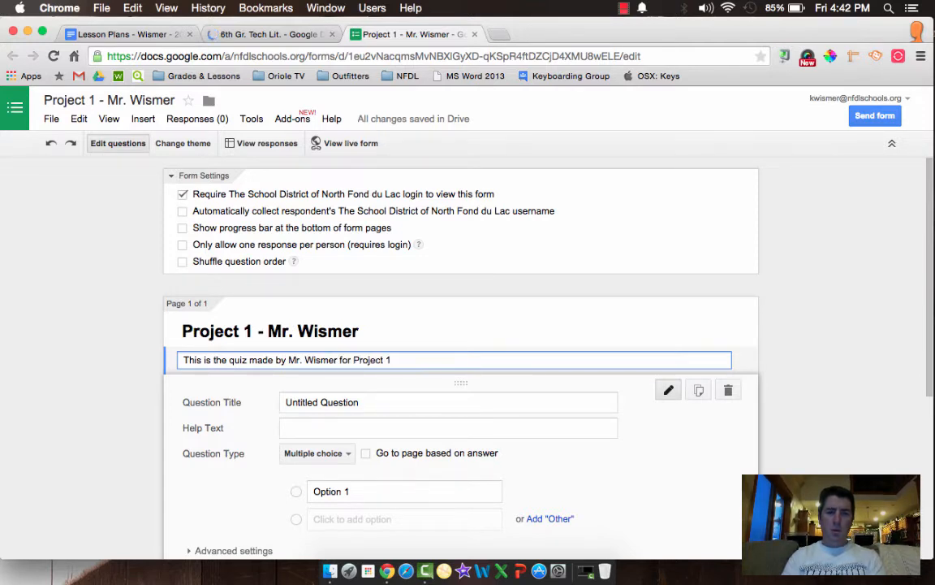
{"action": "type", "text": ".  Please answer the qus"}
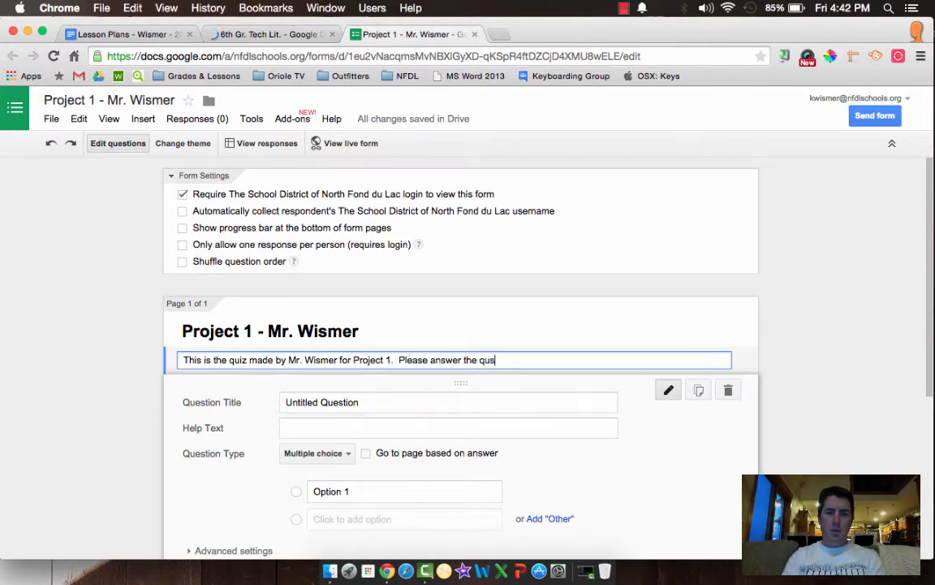
{"action": "key", "text": "BackSpace"}
{"action": "type", "text": "estions below."}
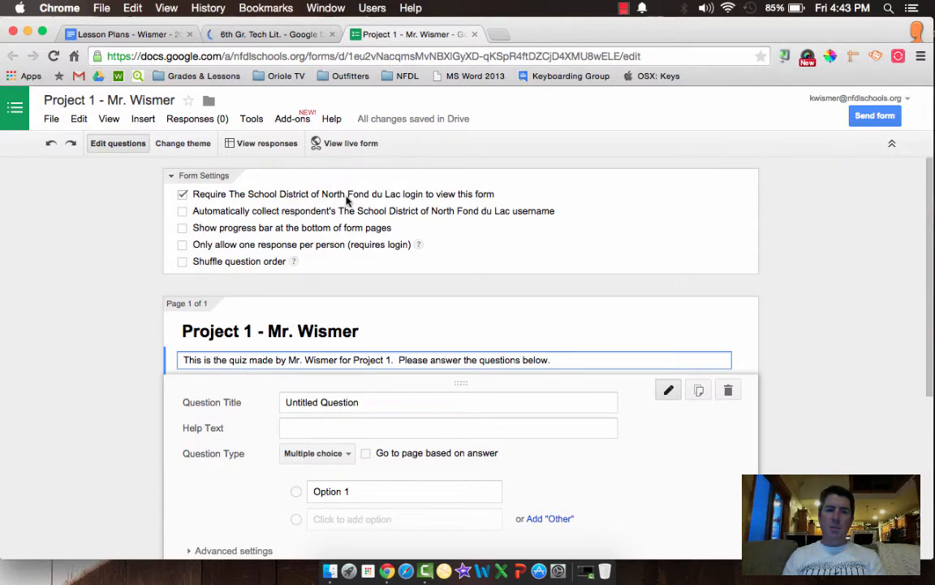
Enable automatic collection of respondents' usernames and choose Multiple choice as the first question's type.
{"action": "left_click", "coordinate": [182, 213]}
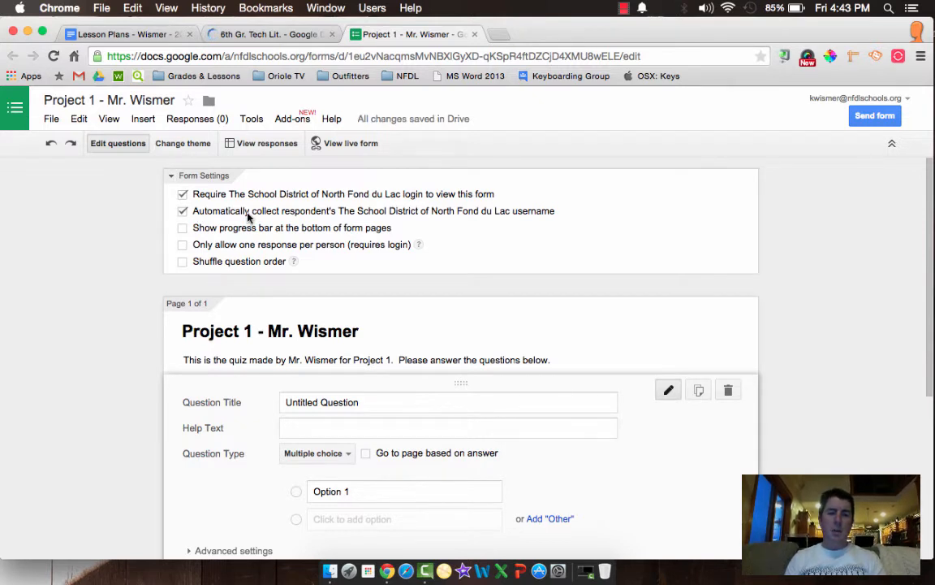
{"action": "scroll", "coordinate": [112, 420], "scroll_direction": "down", "scroll_amount": 3}
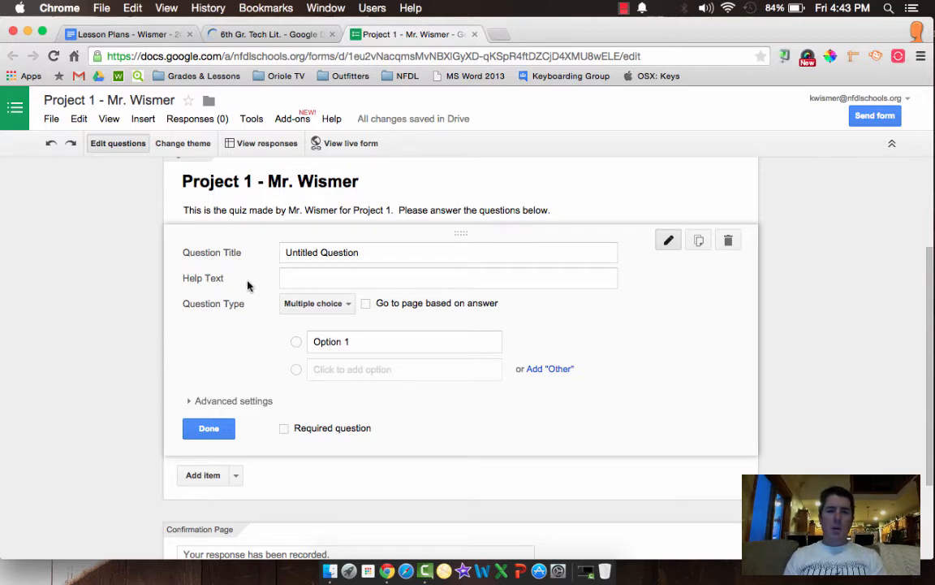
{"action": "left_click", "coordinate": [348, 306]}
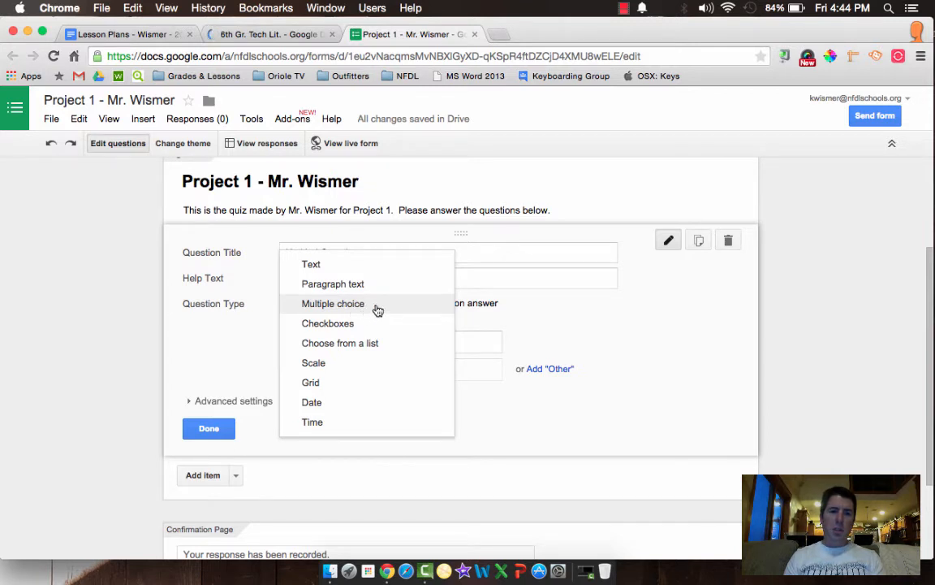
{"action": "left_click", "coordinate": [378, 310]}
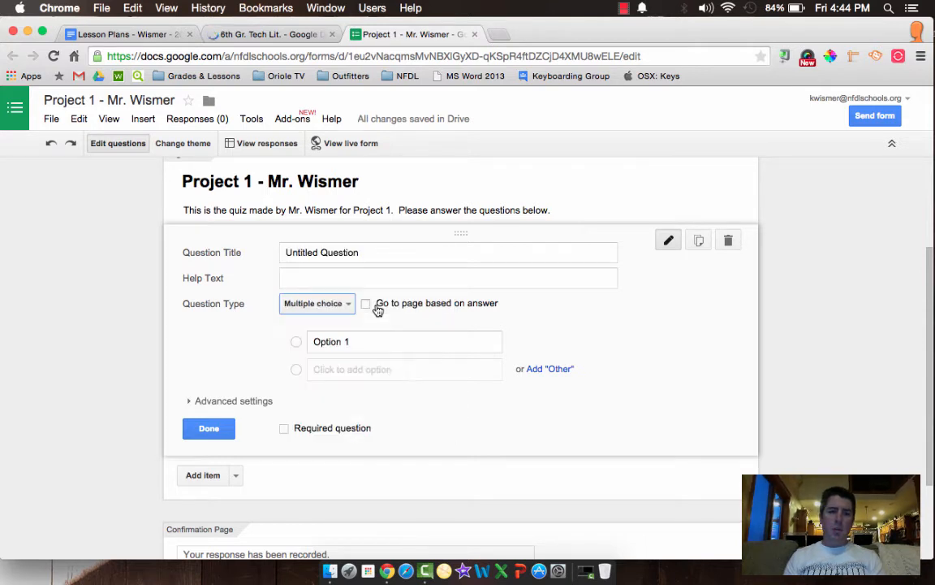
{"action": "double_click", "coordinate": [364, 251]}
{"action": "triple_click", "coordinate": [364, 252]}
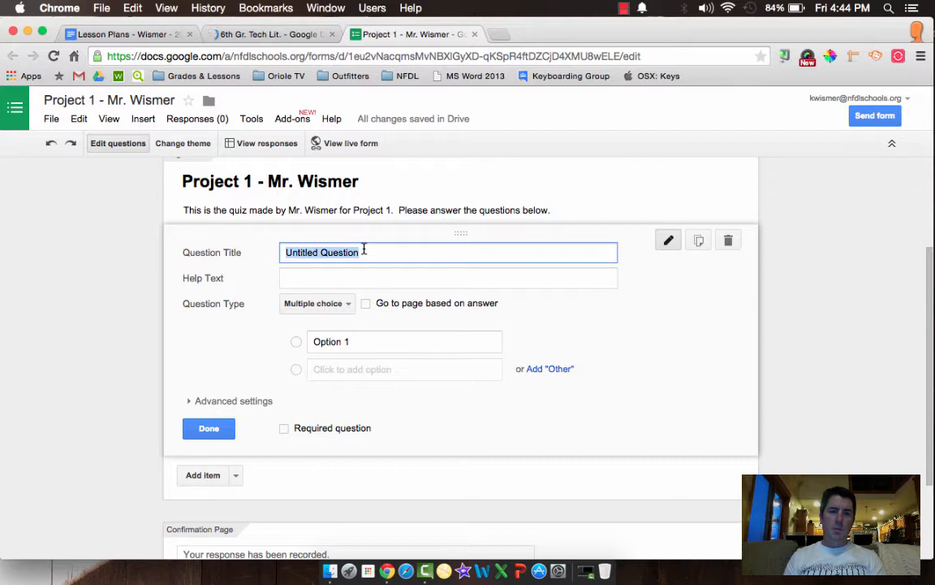
Search Google in a new browser tab for "what is the square root of 356".
{"action": "left_click", "coordinate": [497, 36]}
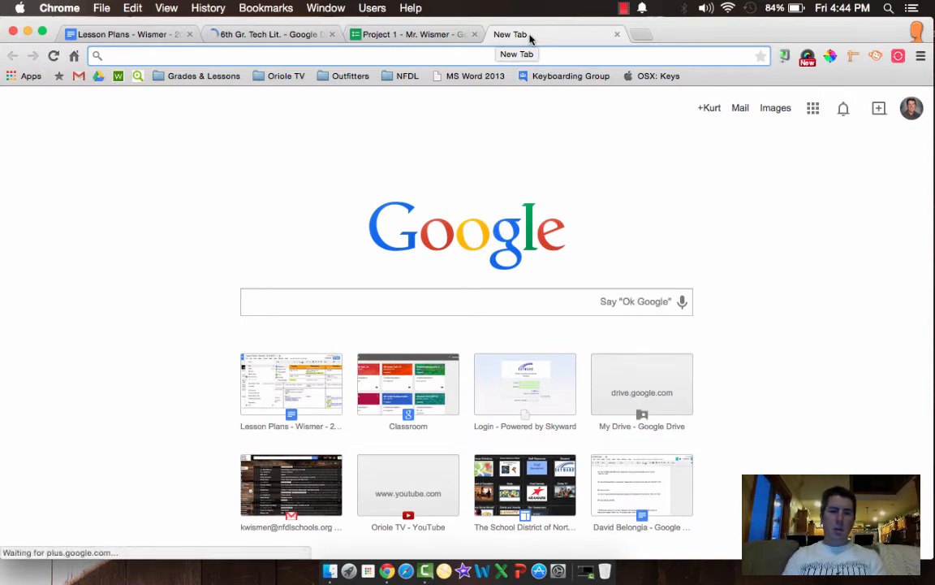
{"action": "type", "text": "what is "}
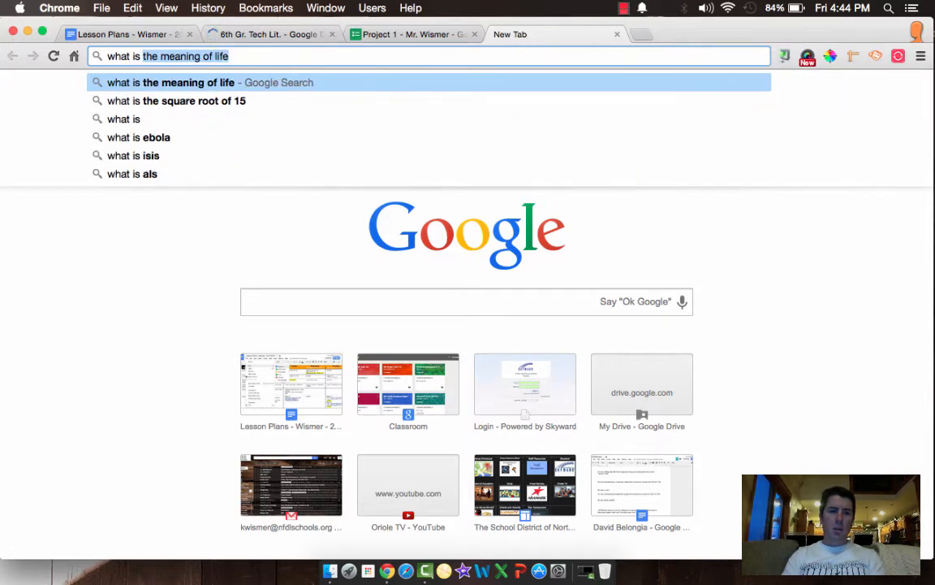
{"action": "type", "text": "the wq"}
{"action": "key", "text": "BackSpace"}
{"action": "key", "text": "BackSpace"}
{"action": "type", "text": "q"}
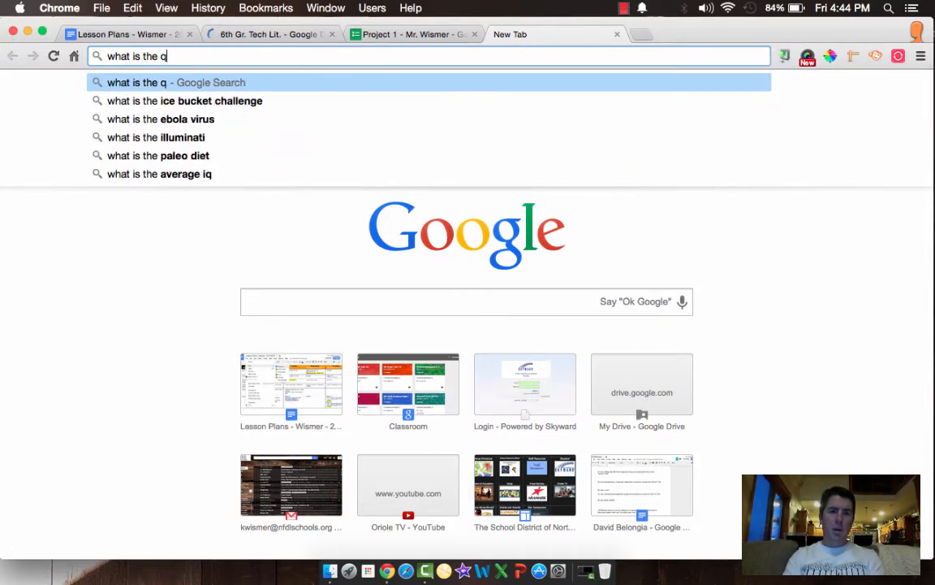
{"action": "key", "text": "BackSpace"}
{"action": "type", "text": "sqare"}
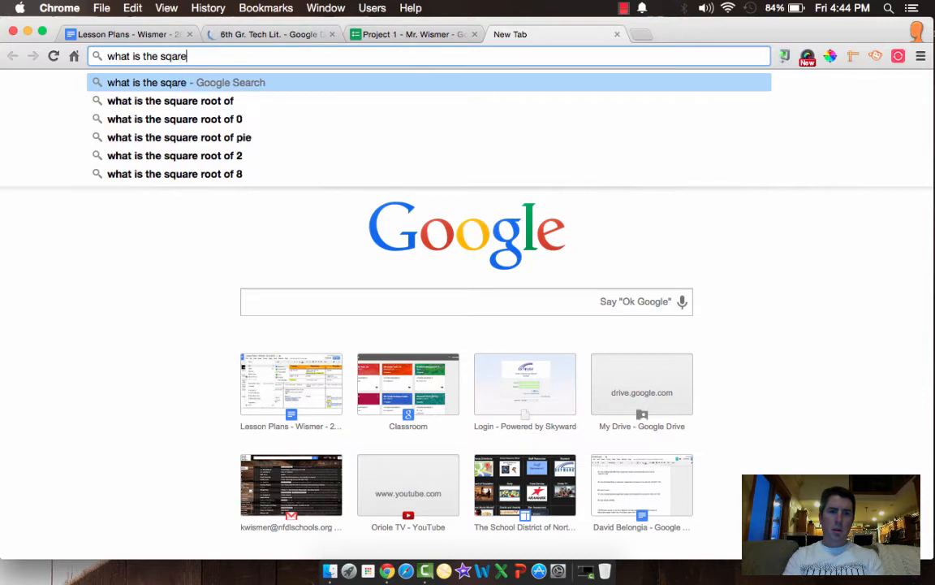
{"action": "key", "text": "BackSpace"}
{"action": "key", "text": "BackSpace"}
{"action": "key", "text": "BackSpace"}
{"action": "type", "text": "ua"}
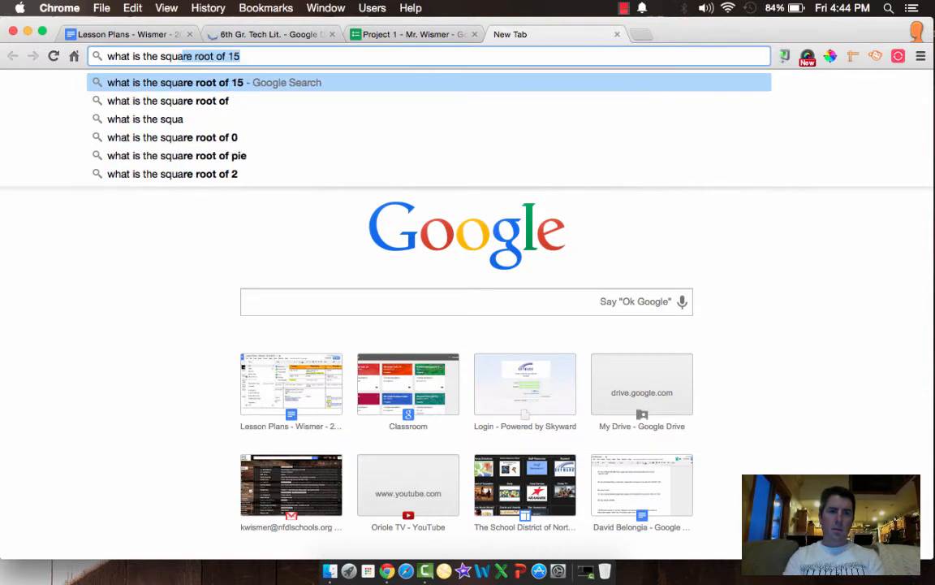
{"action": "type", "text": "re too"}
{"action": "key", "text": "BackSpace"}
{"action": "key", "text": "BackSpace"}
{"action": "key", "text": "BackSpace"}
{"action": "type", "text": "ro"}
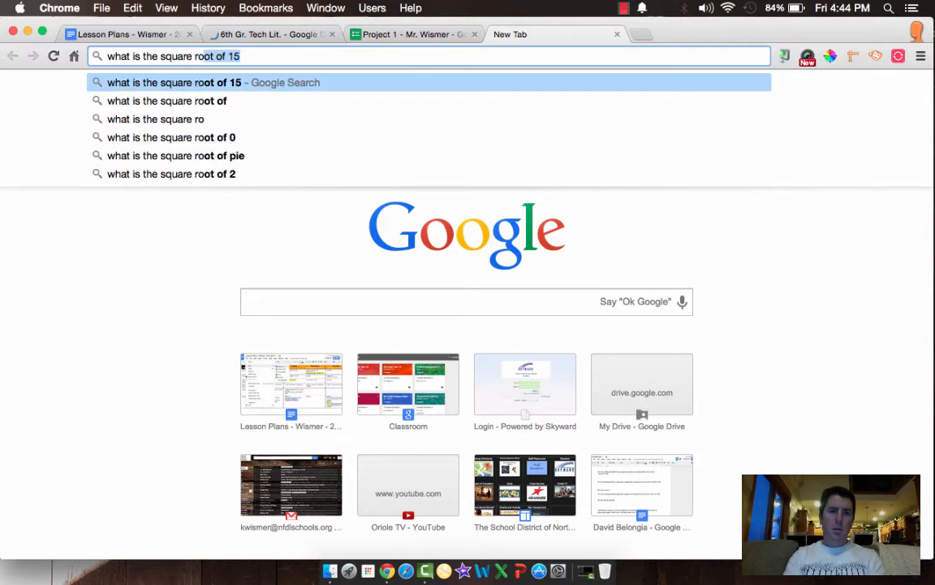
{"action": "type", "text": "ot of "}
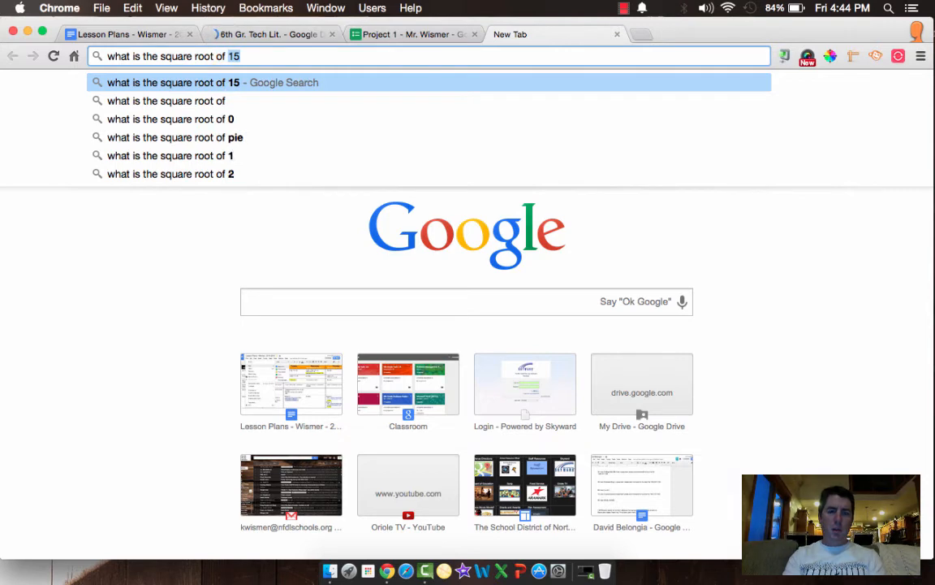
{"action": "type", "text": "356"}
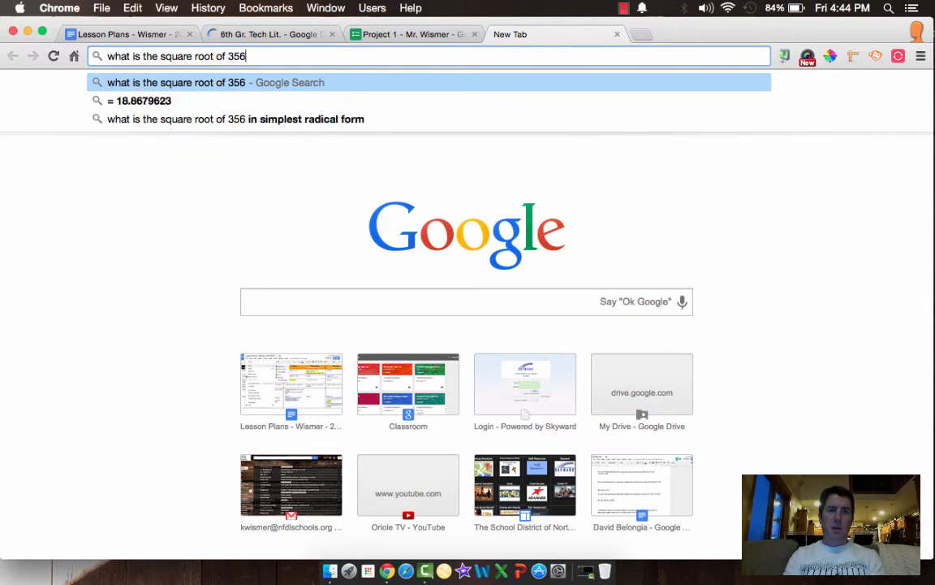
{"action": "key", "text": "Return"}
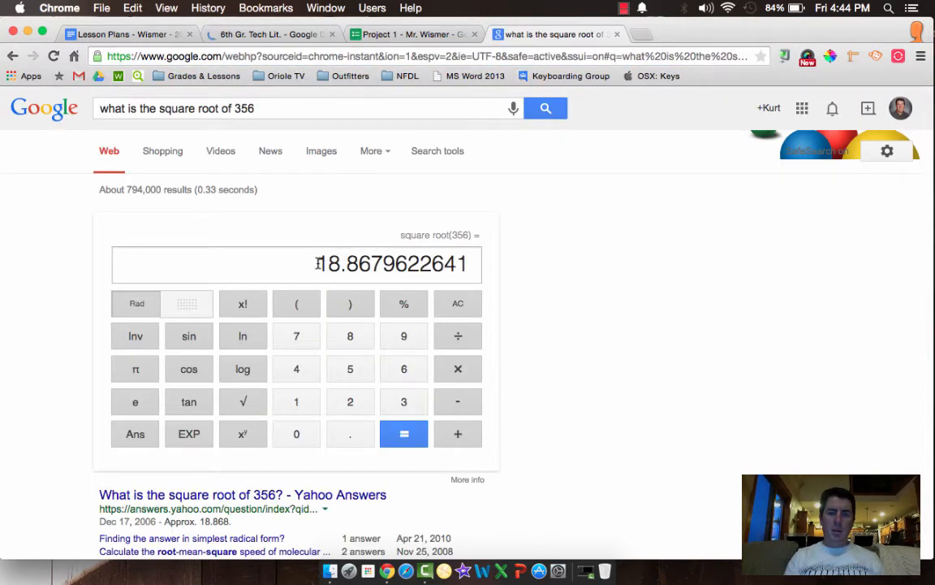
Copy the search query into the first question's title so it reads "1. what is the square root of 356?".
{"action": "double_click", "coordinate": [269, 103]}
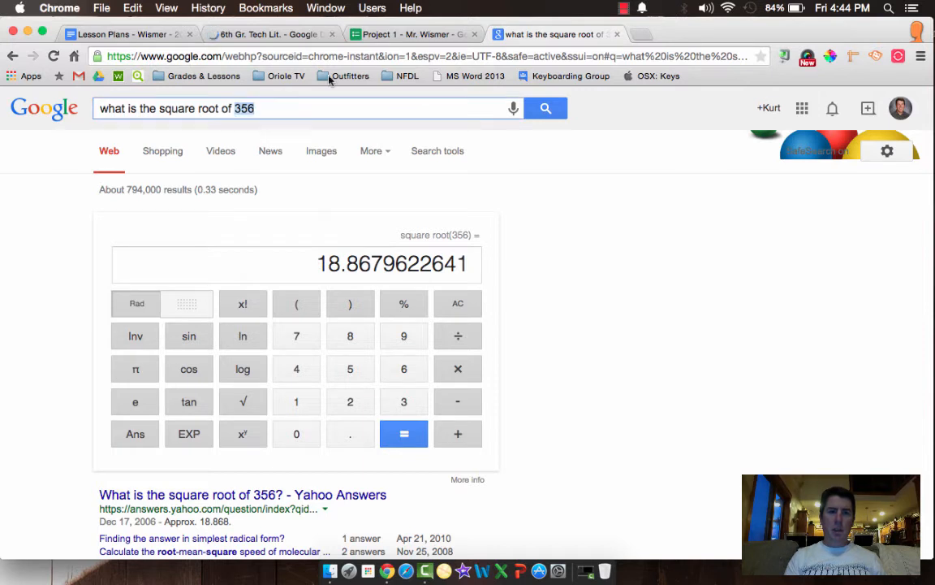
{"action": "triple_click", "coordinate": [275, 104]}
{"action": "key", "text": "super+c"}
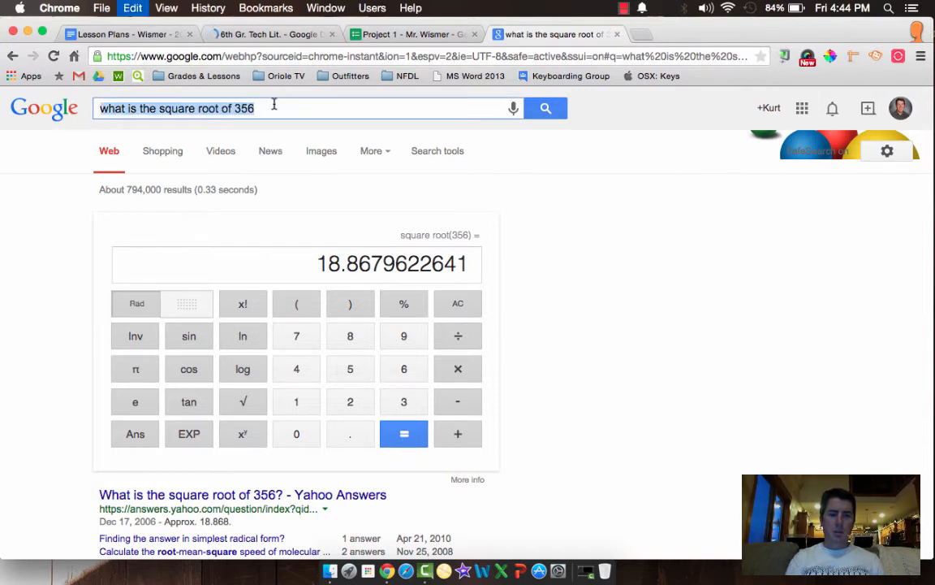
{"action": "left_click", "coordinate": [369, 33]}
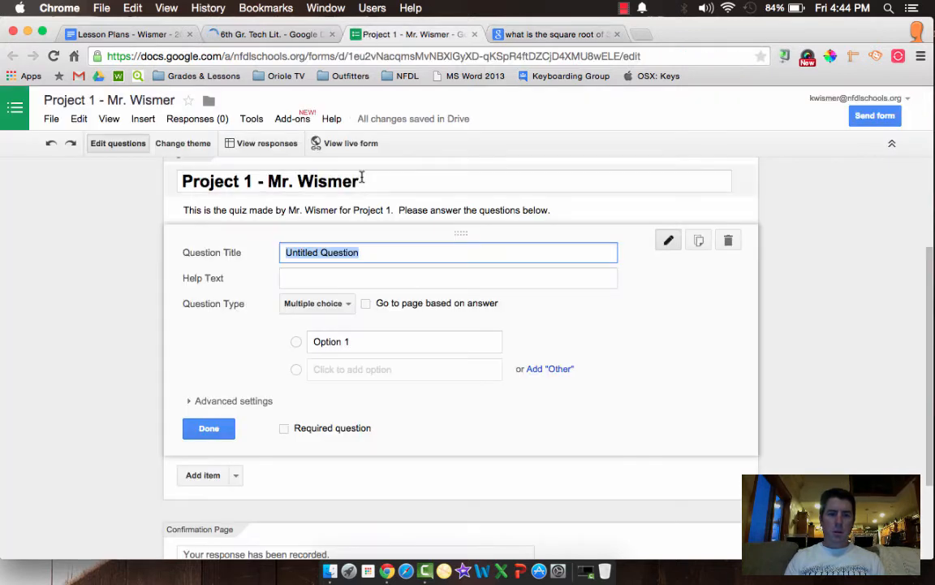
{"action": "type", "text": "1"}
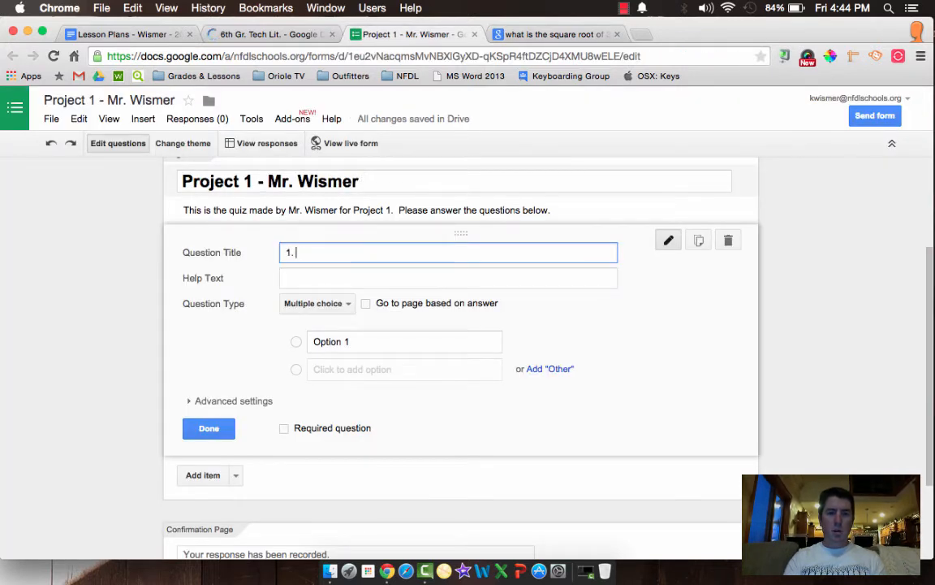
{"action": "type", "text": "."}
{"action": "key", "text": "super+v"}
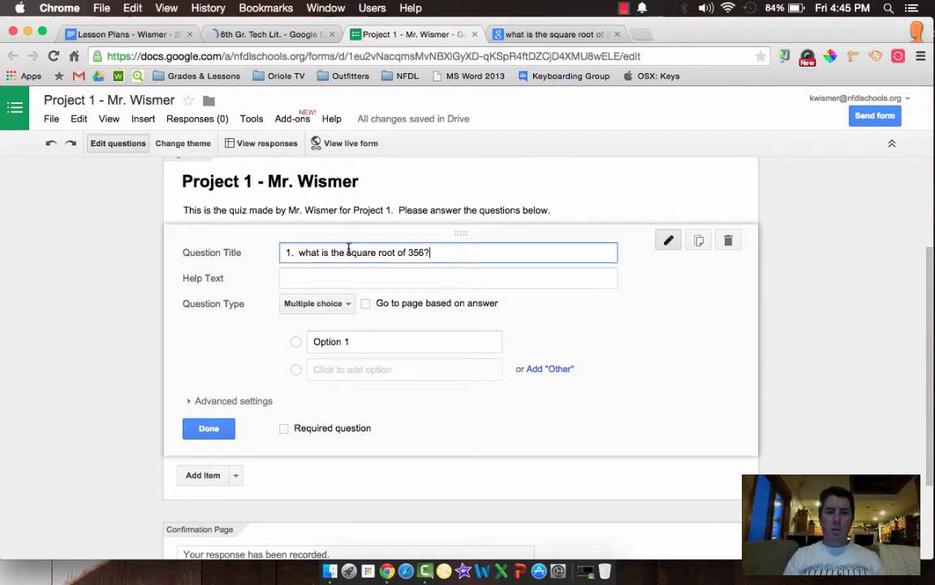
Reword the first question's title as the statement "1. The square root of 356 is 18.8.".
{"action": "left_click_drag", "start_coordinate": [344, 252], "coordinate": [300, 254]}
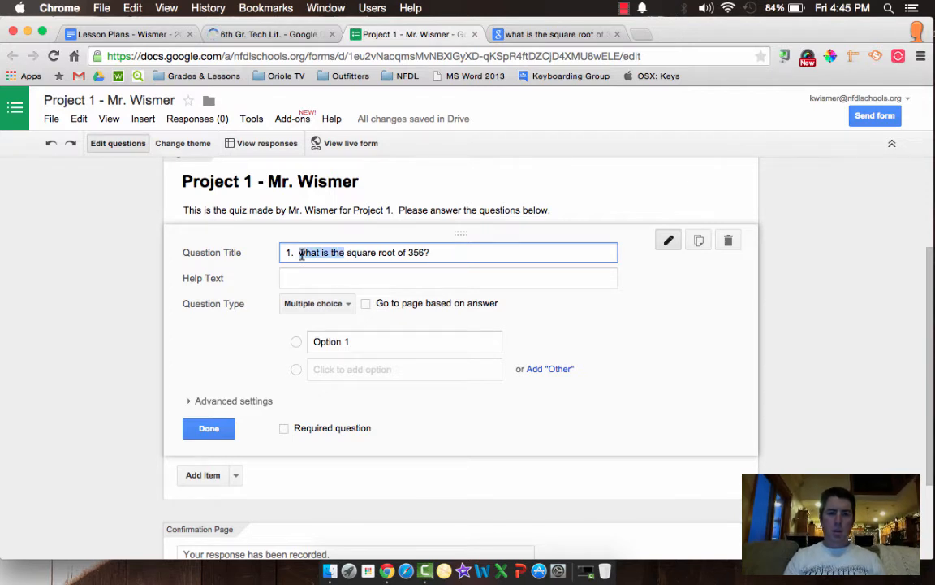
{"action": "type", "text": "The"}
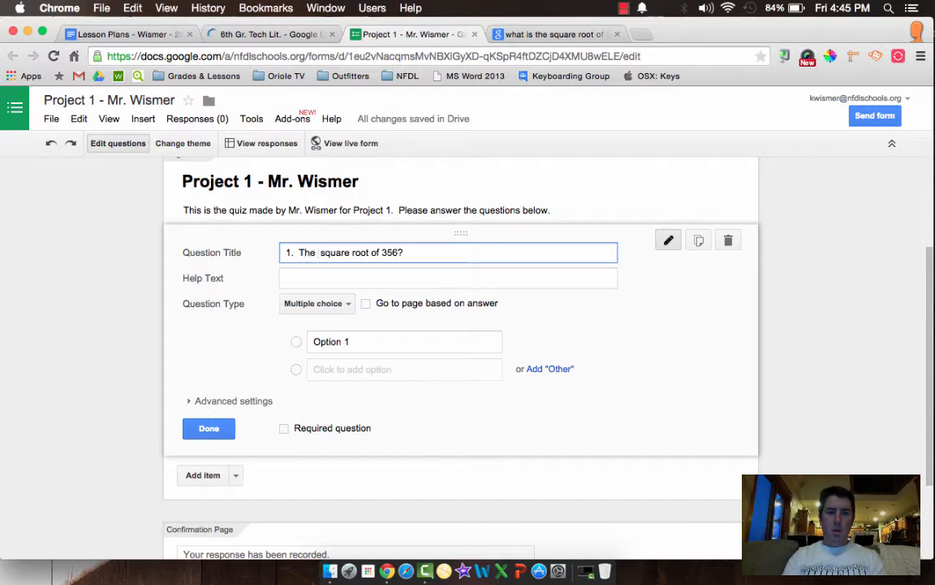
{"action": "key", "text": "BackSpace"}
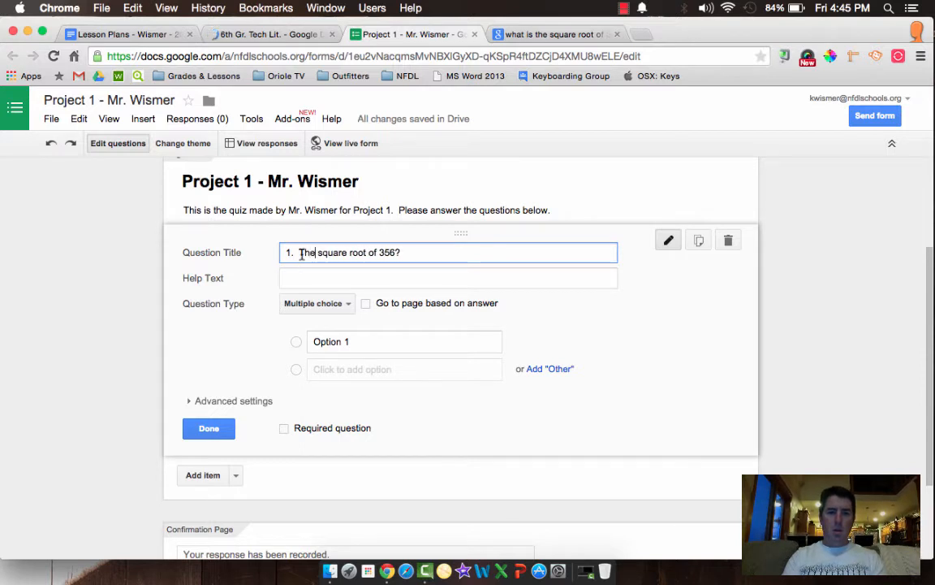
{"action": "left_click", "coordinate": [411, 254]}
{"action": "key", "text": "BackSpace"}
{"action": "type", "text": "is"}
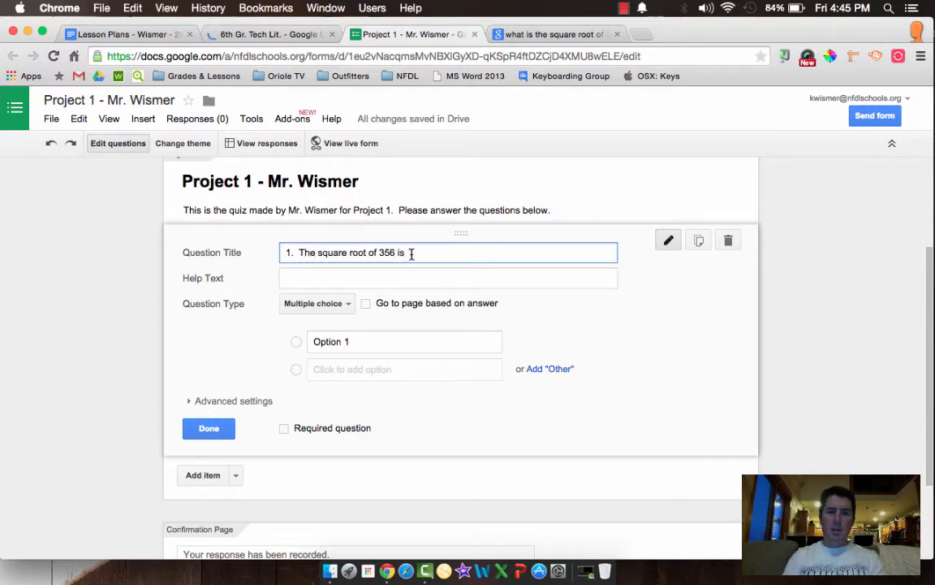
{"action": "left_click", "coordinate": [524, 34]}
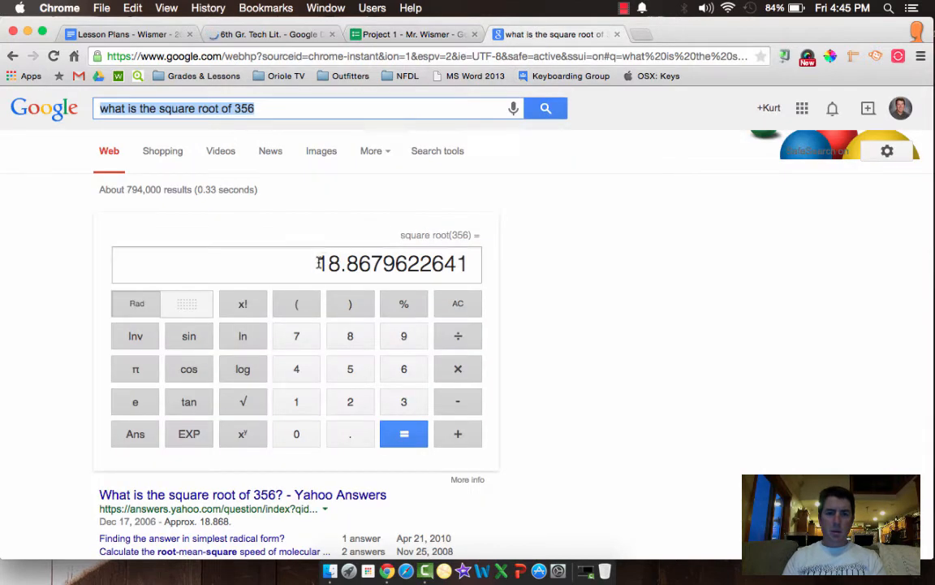
{"action": "left_click", "coordinate": [377, 35]}
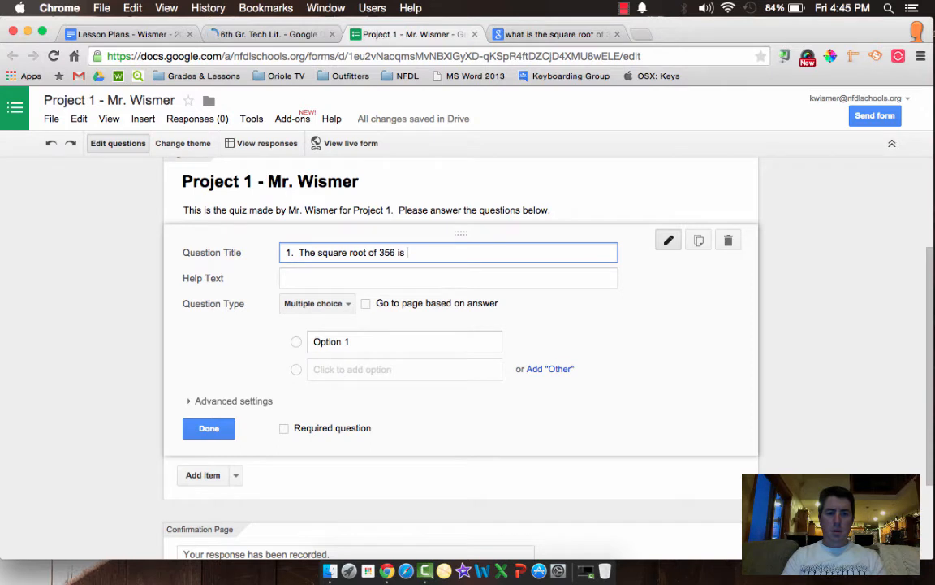
{"action": "type", "text": "18.8"}
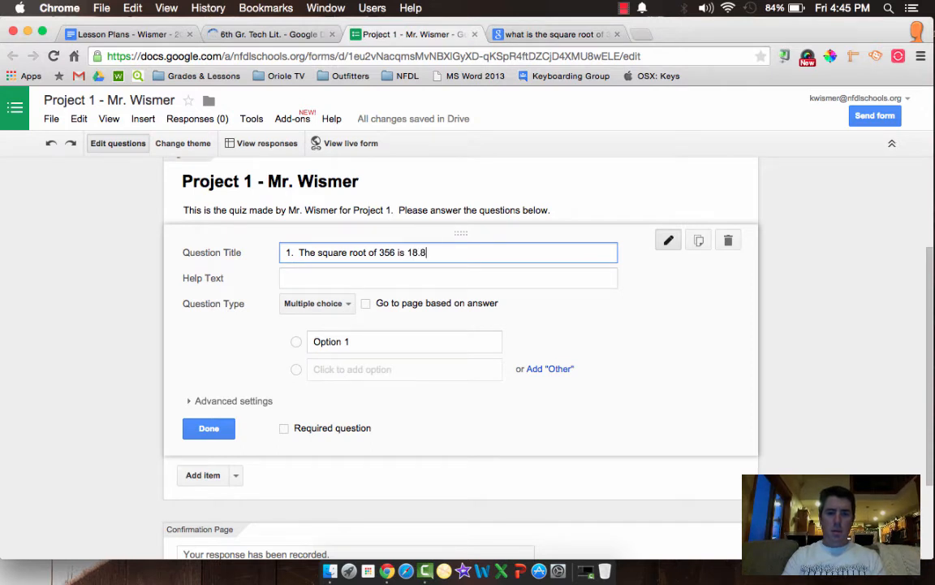
{"action": "type", "text": "."}
Give the first question the answer options True and False and finish editing it.
{"action": "left_click", "coordinate": [346, 342]}
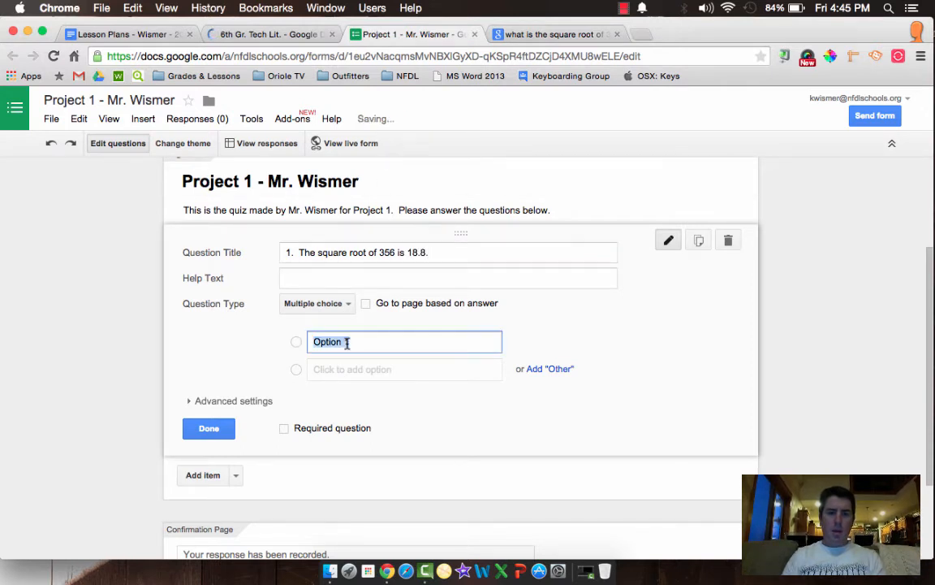
{"action": "type", "text": "True"}
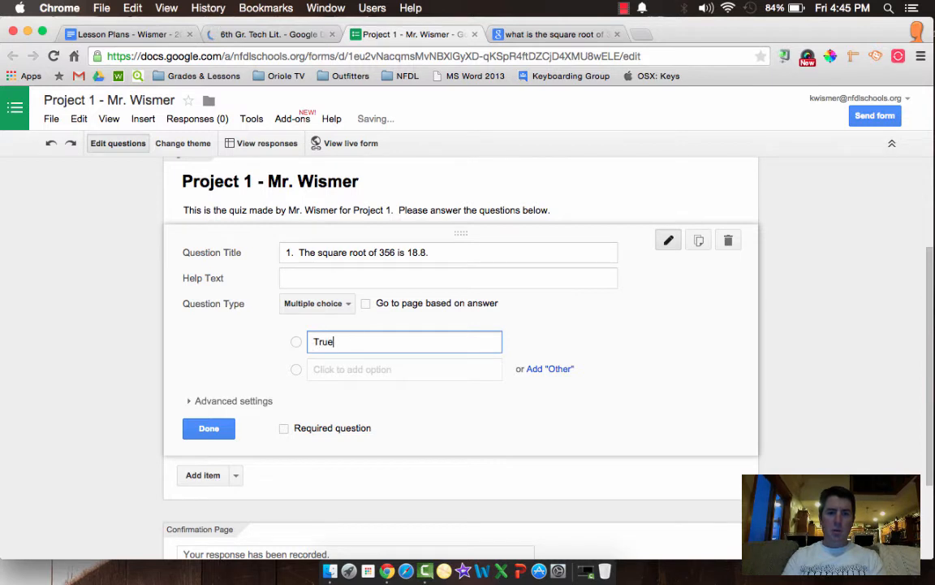
{"action": "key", "text": "Return"}
{"action": "type", "text": "False"}
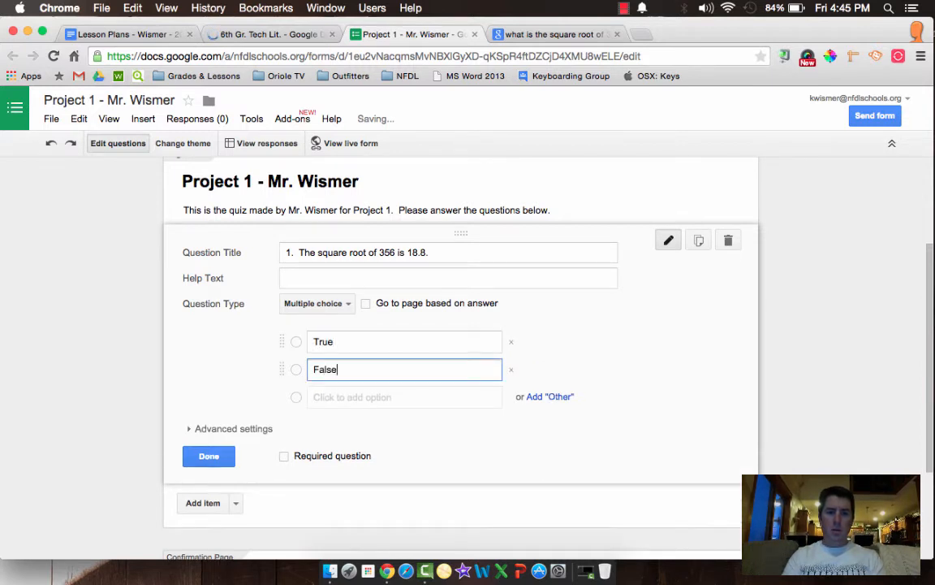
{"action": "left_click", "coordinate": [209, 457]}
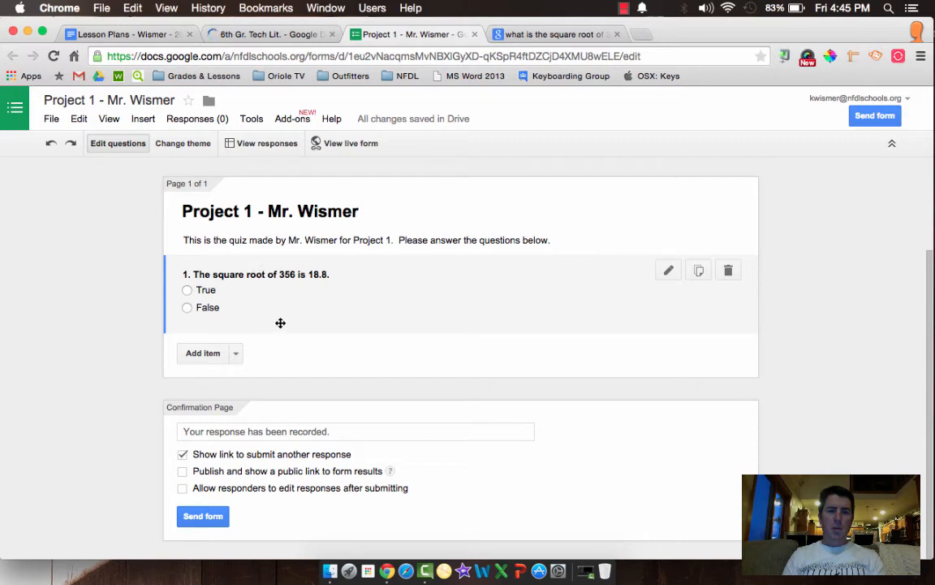
{"action": "left_click", "coordinate": [668, 272]}
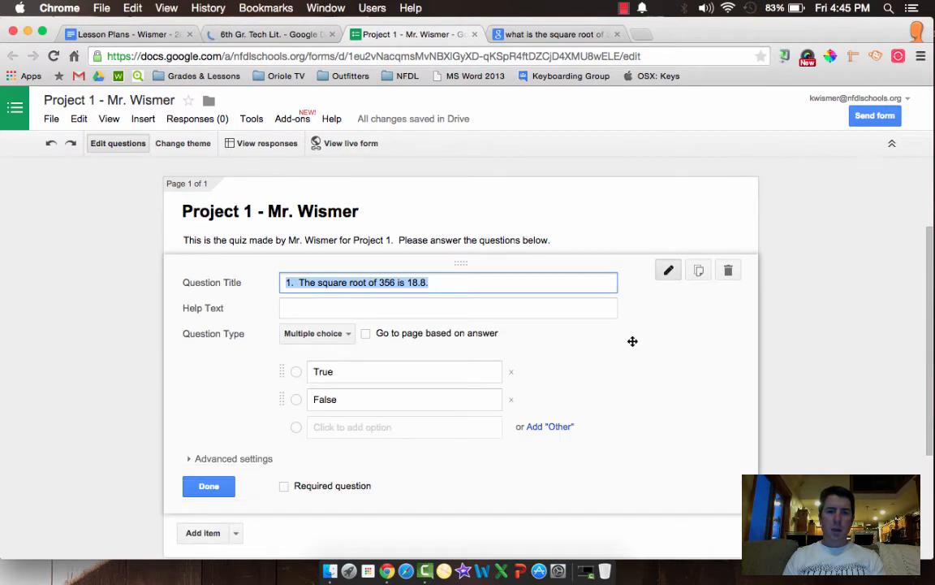
{"action": "scroll", "coordinate": [633, 342], "scroll_direction": "down", "scroll_amount": 1}
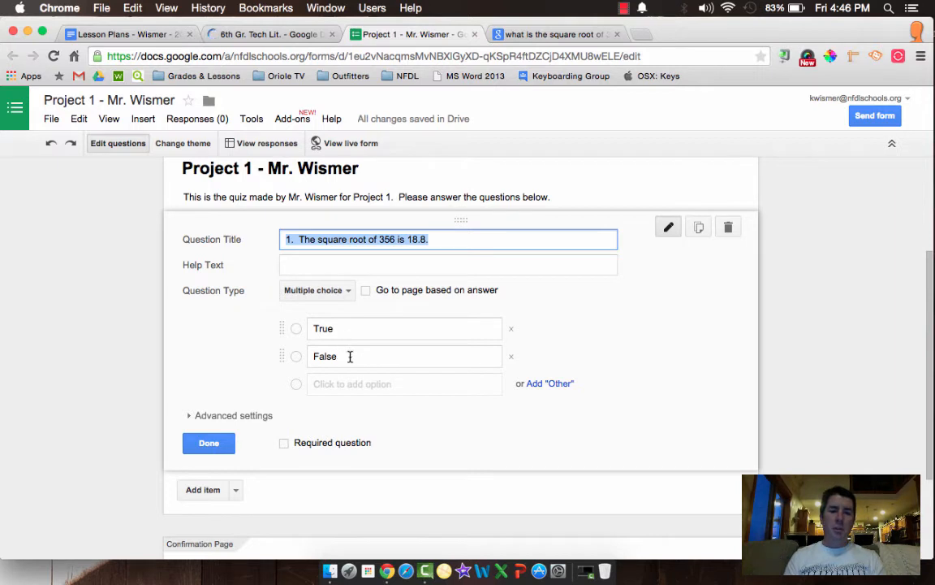
{"action": "left_click", "coordinate": [343, 298]}
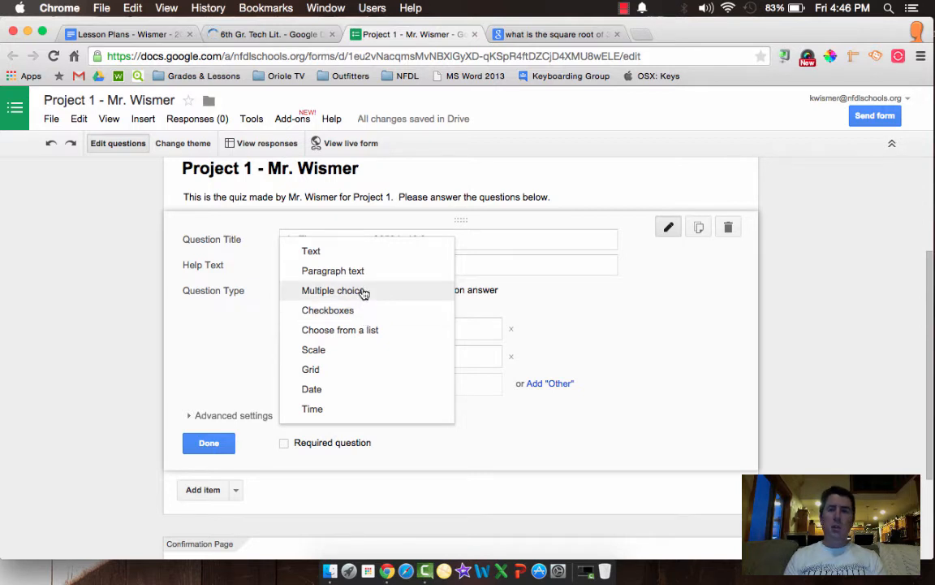
{"action": "left_click", "coordinate": [248, 308]}
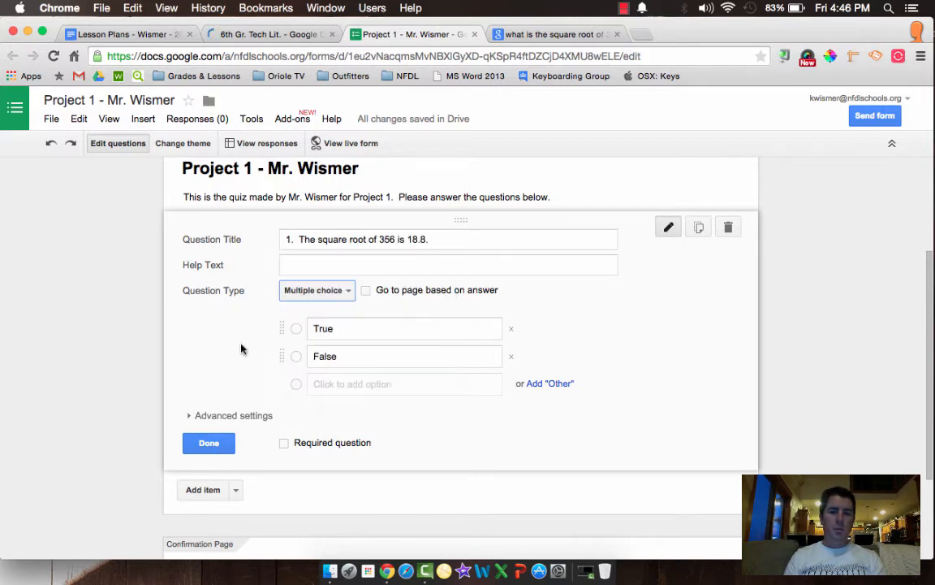
{"action": "left_click", "coordinate": [209, 443]}
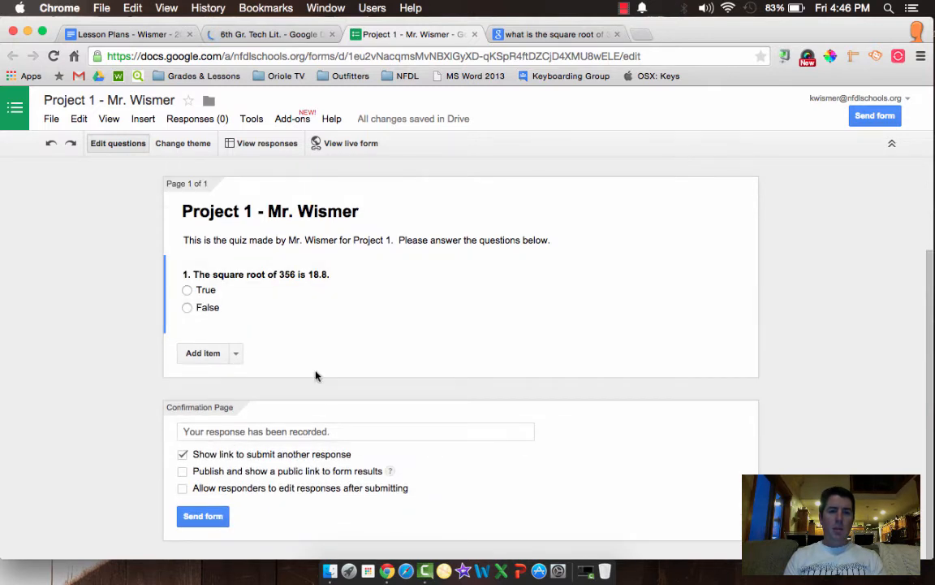
Add a Paragraph text question to the form, and search Google in the other tab for "who is the lead singer of phish".
{"action": "left_click", "coordinate": [236, 354]}
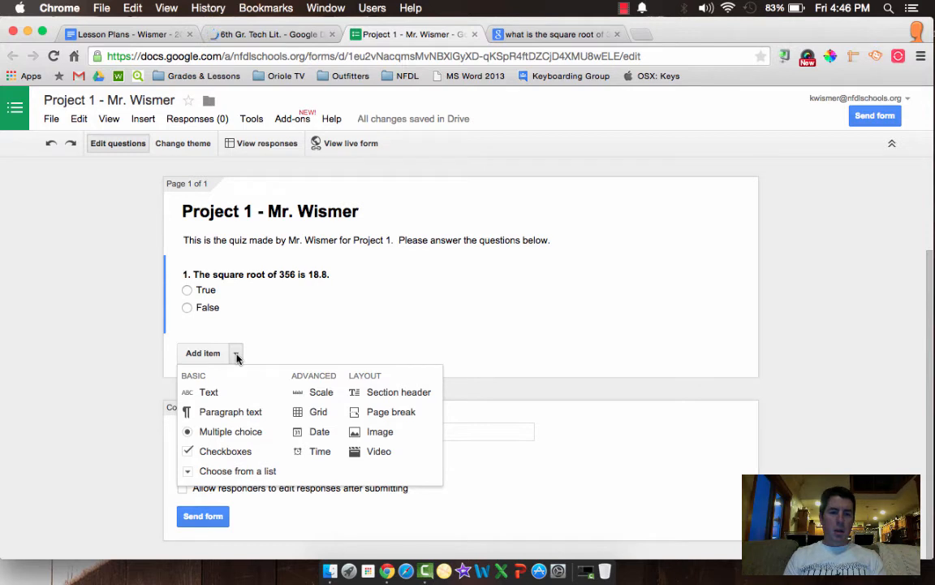
{"action": "left_click", "coordinate": [231, 413]}
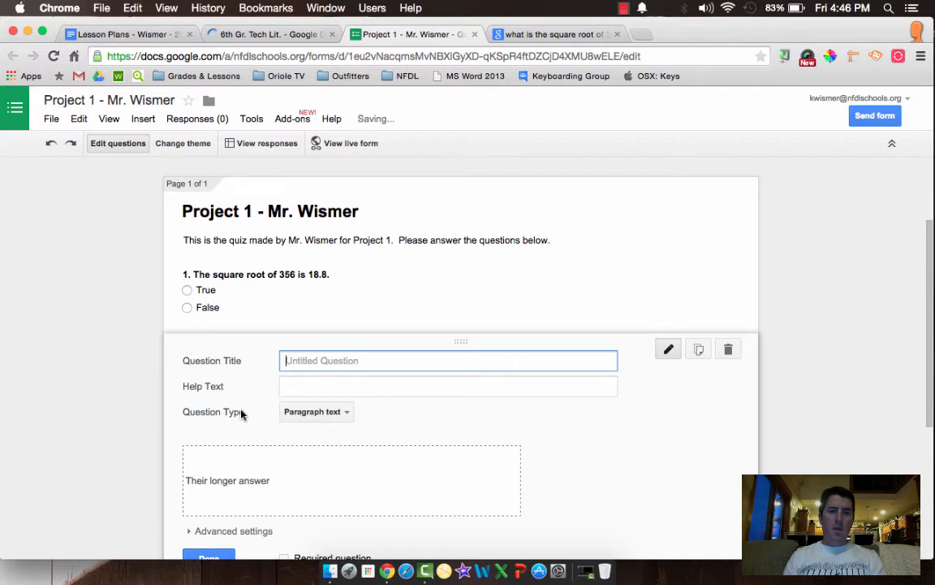
{"action": "left_click", "coordinate": [555, 35]}
{"action": "left_click", "coordinate": [483, 57]}
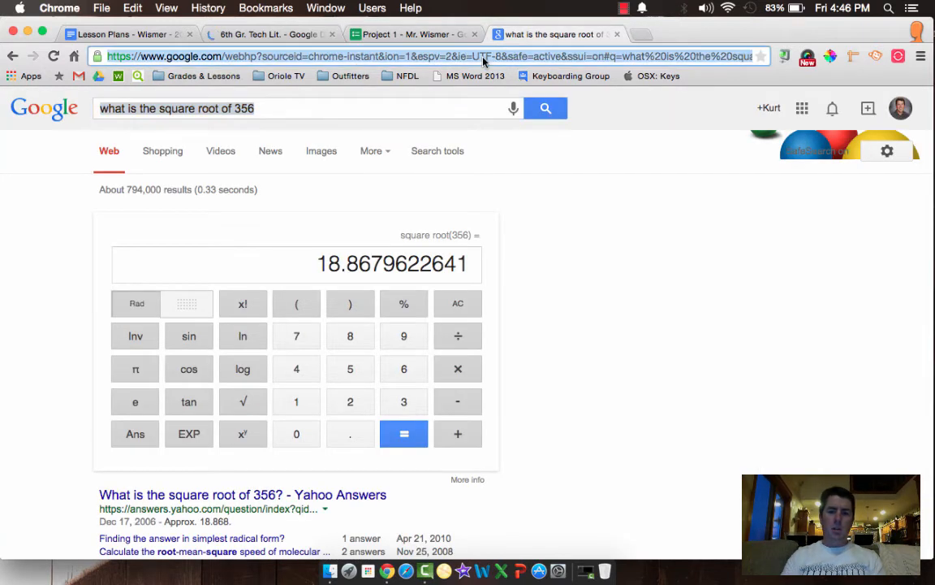
{"action": "type", "text": "who i"}
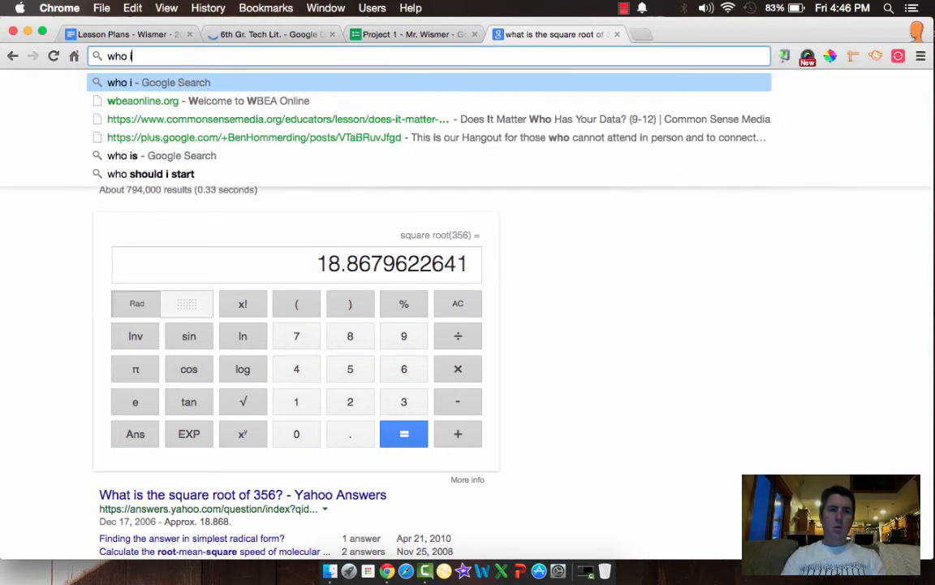
{"action": "type", "text": "s the lead "}
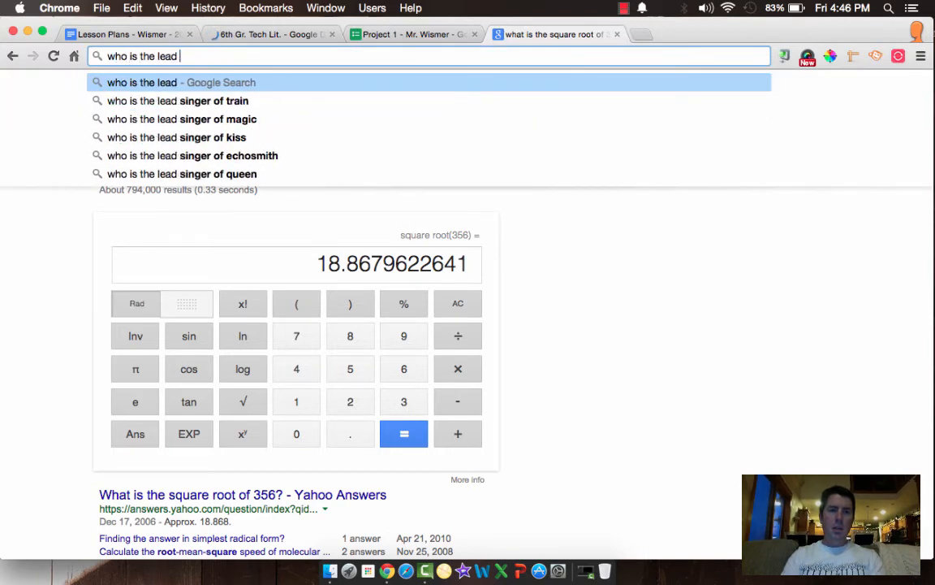
{"action": "type", "text": "singer of"}
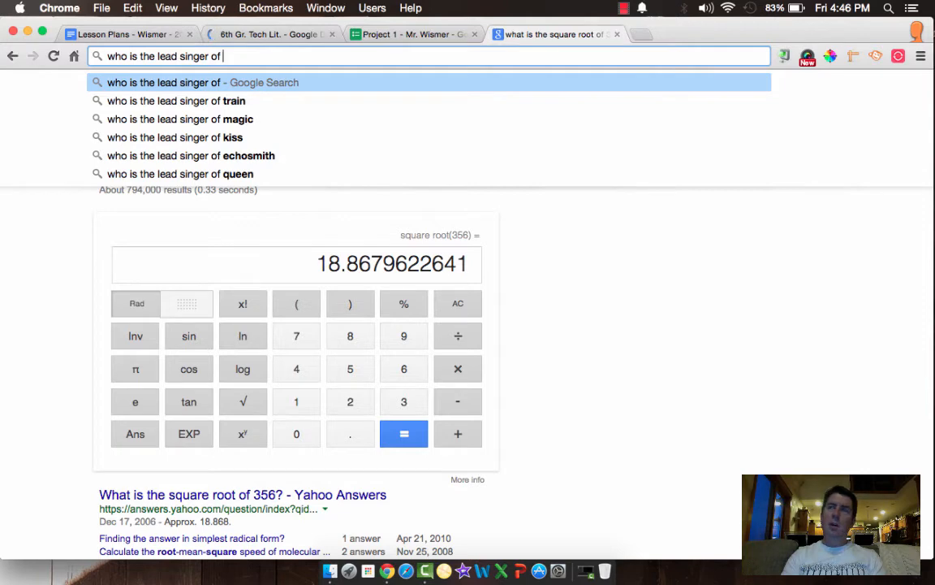
{"action": "type", "text": "phish"}
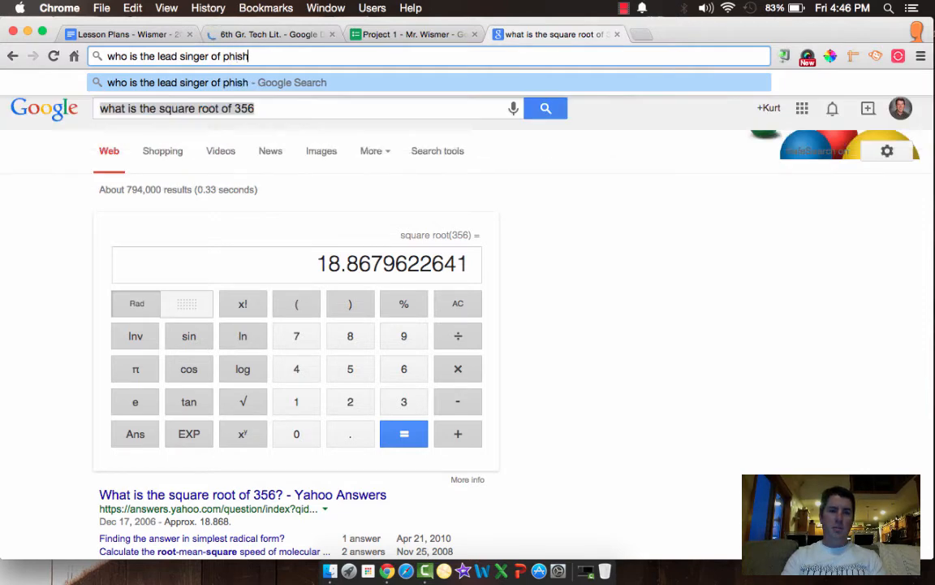
{"action": "key", "text": "Return"}
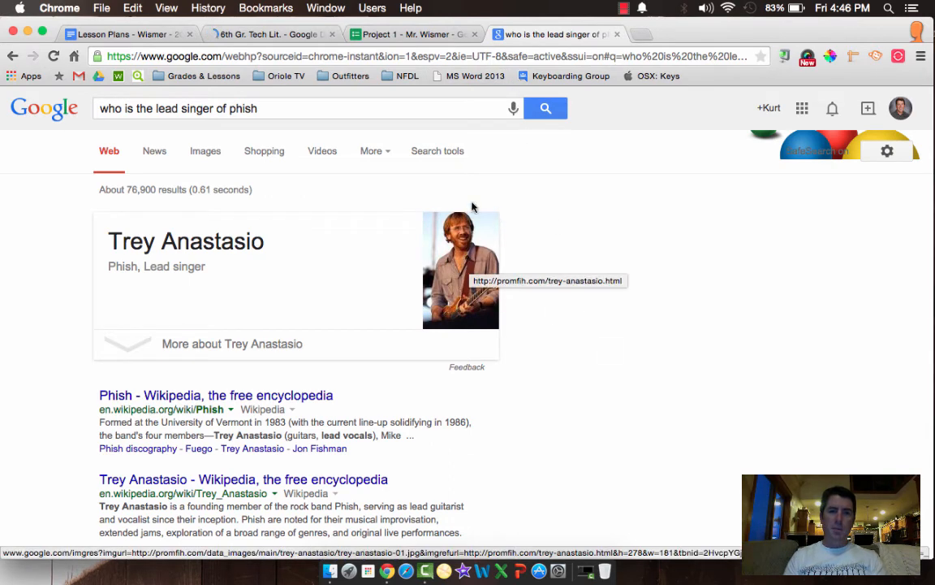
Copy the search query into the new question's title so it reads "2. who is the lead singer of phish?".
{"action": "left_click", "coordinate": [270, 113]}
{"action": "triple_click", "coordinate": [270, 112]}
{"action": "key", "text": "super+c"}
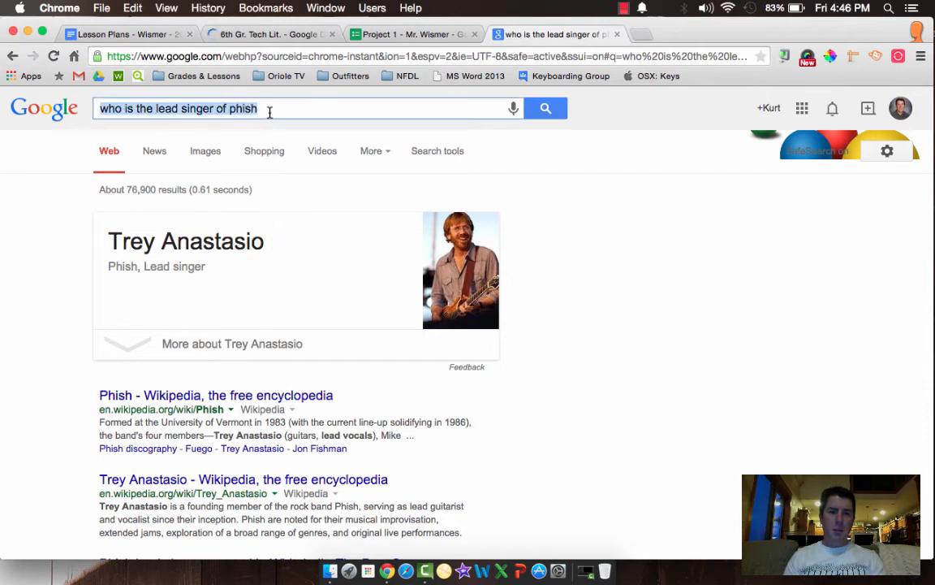
{"action": "left_click", "coordinate": [370, 37]}
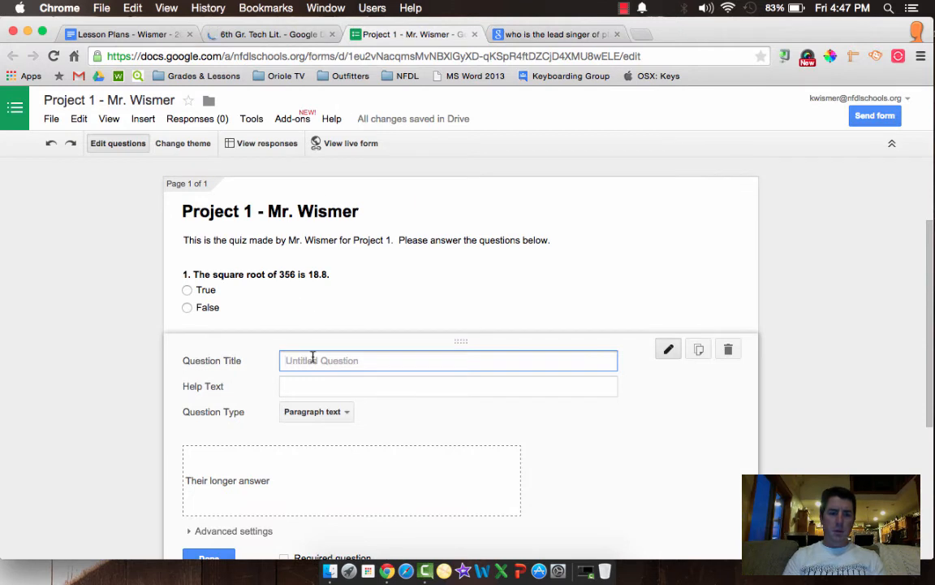
{"action": "type", "text": "2."}
{"action": "key", "text": "super+v"}
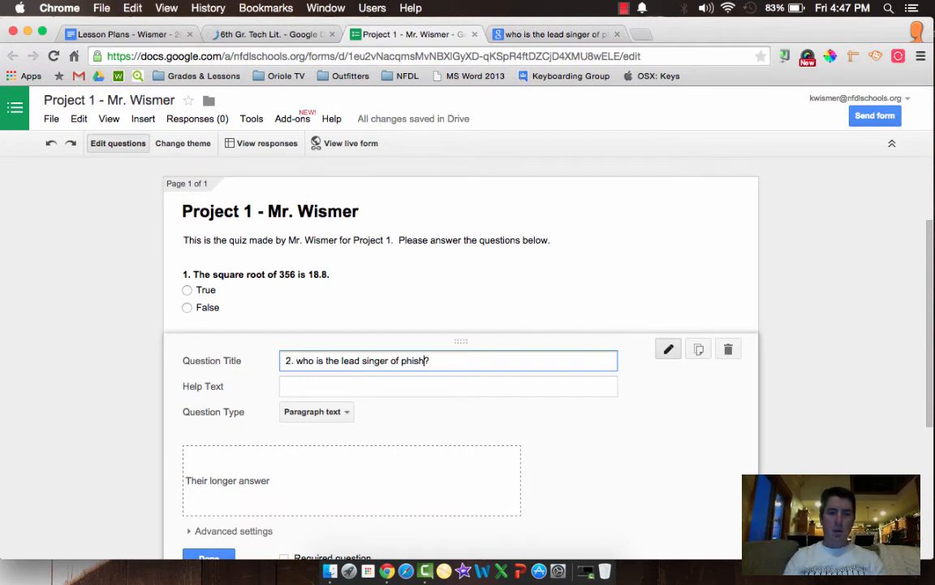
Capitalize the band name as "Phish" in the second question's title and finish editing the question.
{"action": "key", "text": "Left"}
{"action": "key", "text": "Left"}
{"action": "key", "text": "Left"}
{"action": "key", "text": "Left"}
{"action": "key", "text": "BackSpace"}
{"action": "type", "text": "P"}
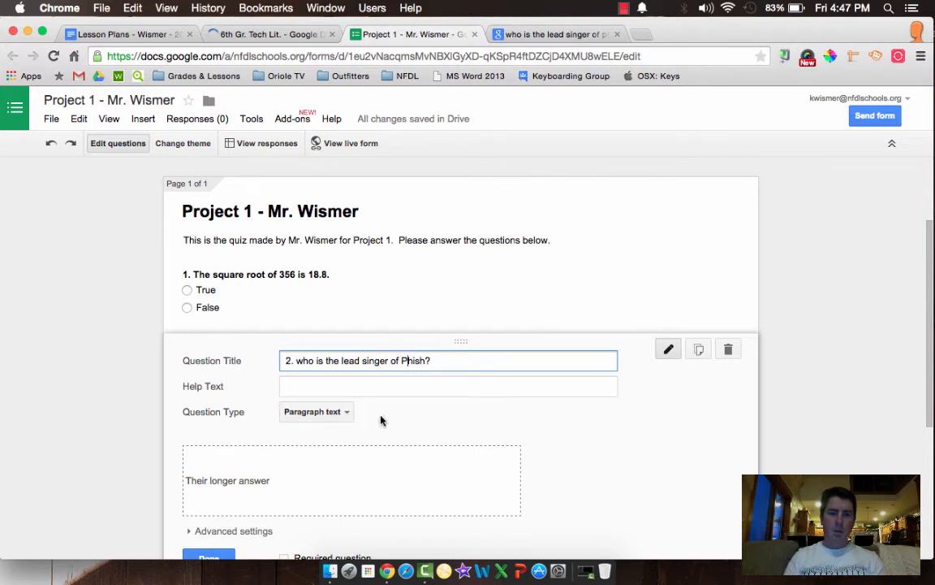
{"action": "scroll", "coordinate": [376, 422], "scroll_direction": "down", "scroll_amount": 2}
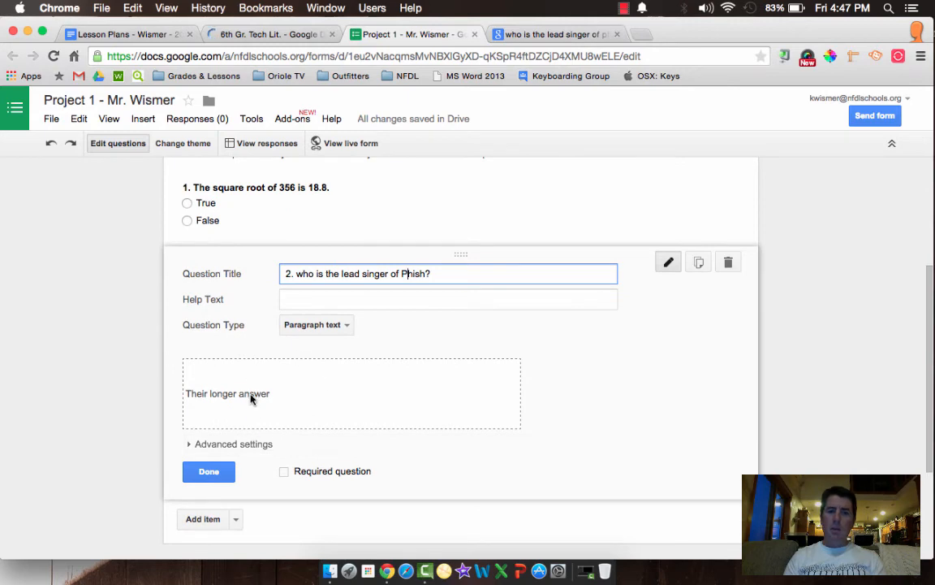
{"action": "left_click", "coordinate": [209, 471]}
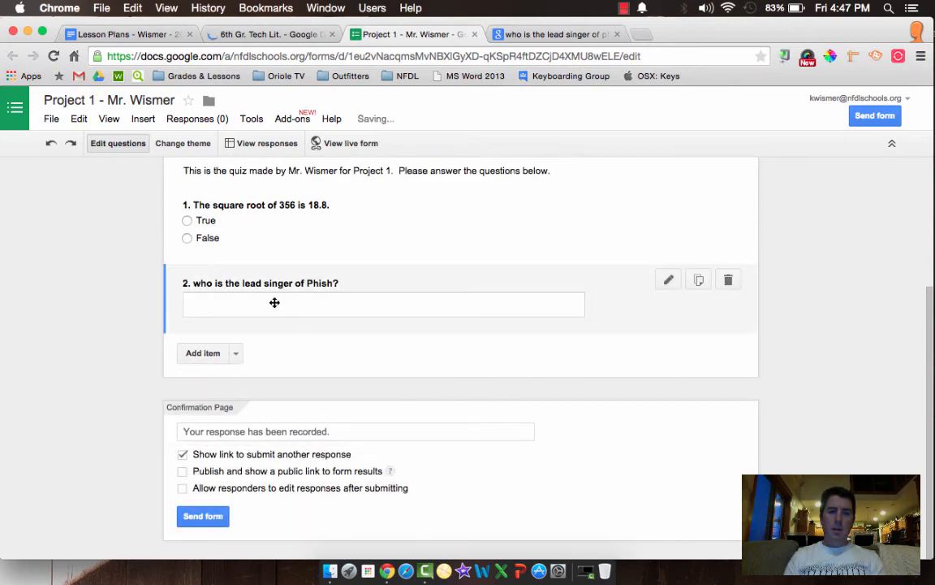
Capitalize the first word of the second question's title so it reads "2. Who is the lead singer of Phish?" and finish editing the question.
{"action": "left_click", "coordinate": [410, 295]}
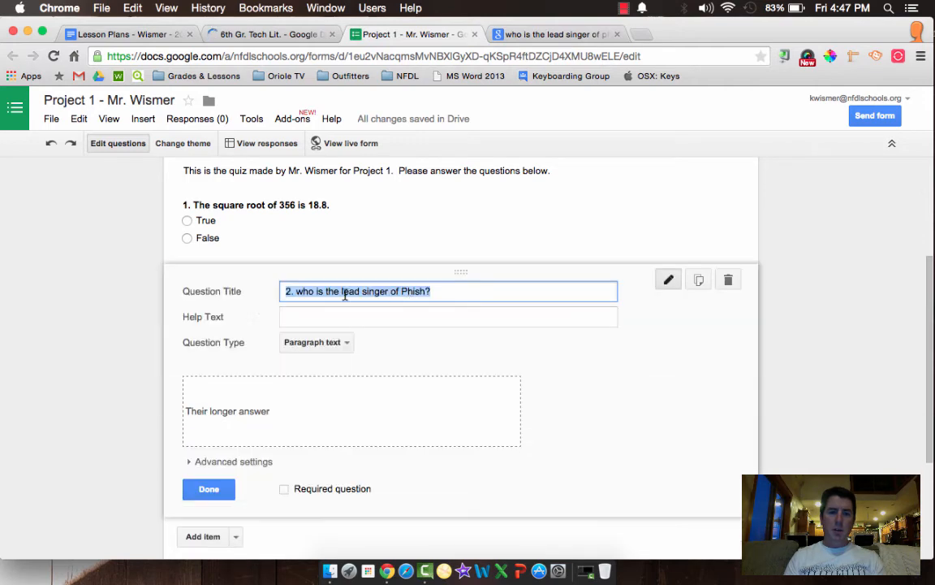
{"action": "left_click", "coordinate": [302, 291]}
{"action": "key", "text": "BackSpace"}
{"action": "type", "text": "W"}
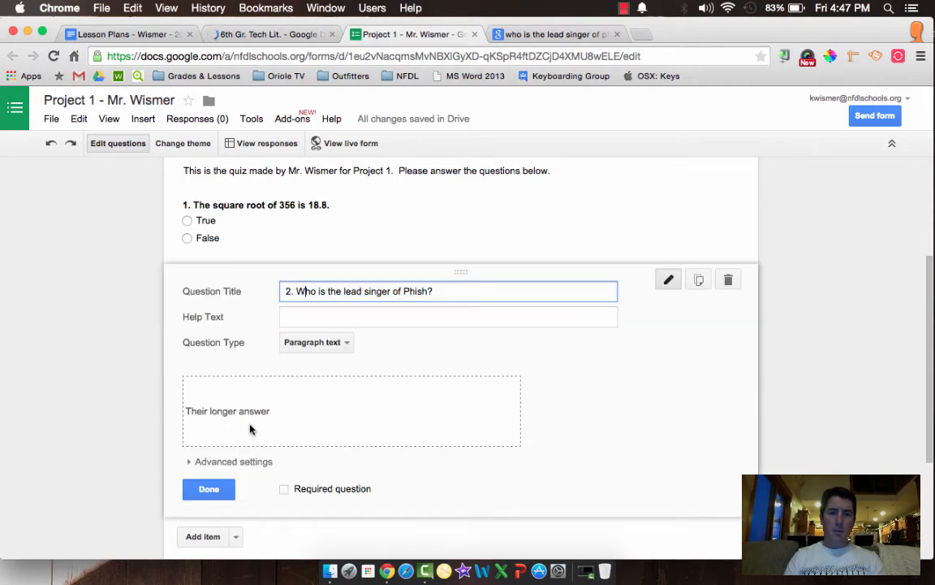
{"action": "left_click", "coordinate": [207, 490]}
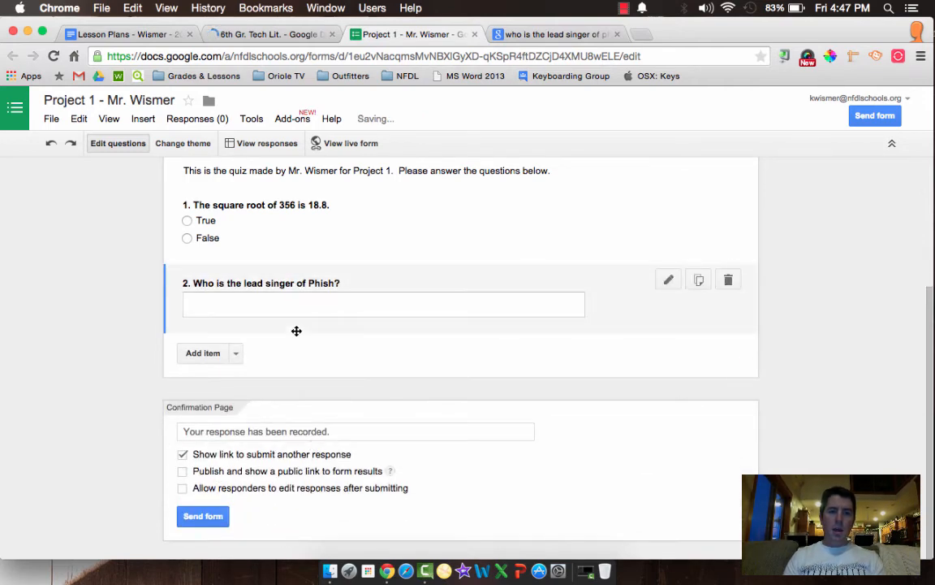
{"action": "left_click", "coordinate": [242, 304]}
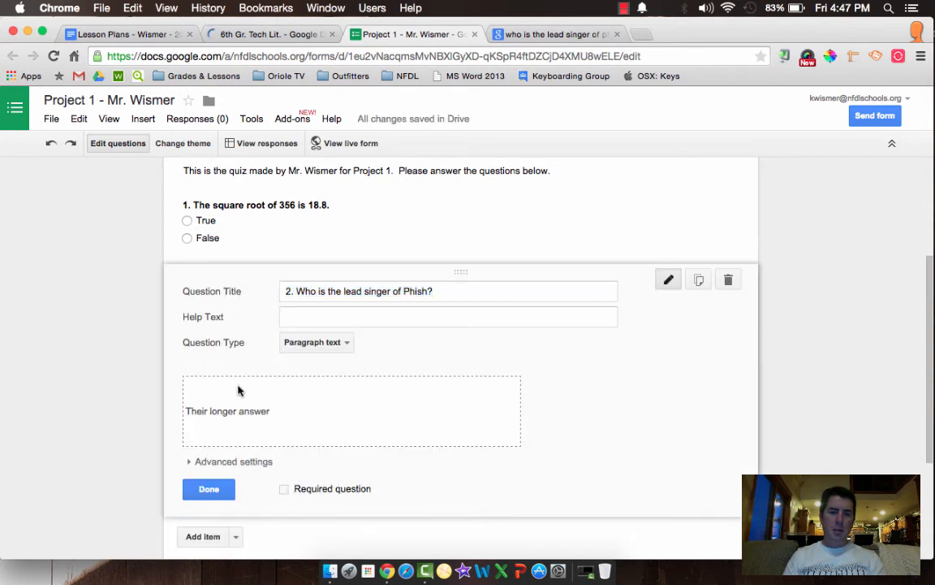
{"action": "left_click", "coordinate": [205, 490]}
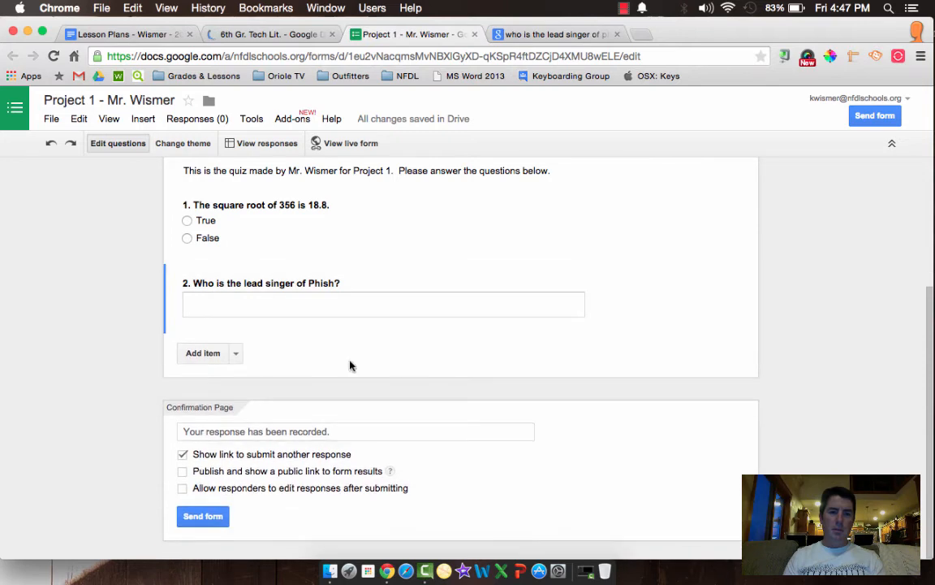
Add a Text question titled "What is 35 x79?" below the second question and finish editing it.
{"action": "left_click", "coordinate": [235, 353]}
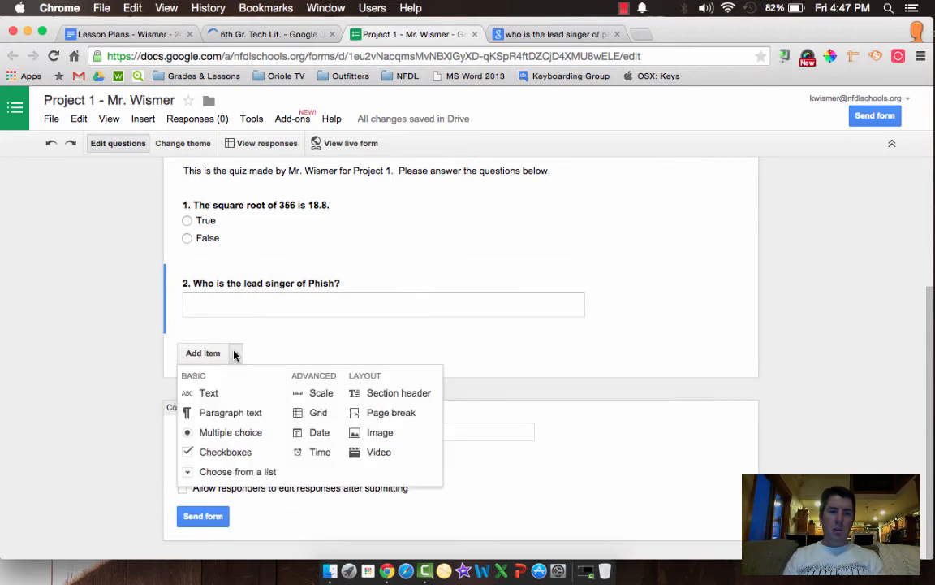
{"action": "left_click", "coordinate": [210, 393]}
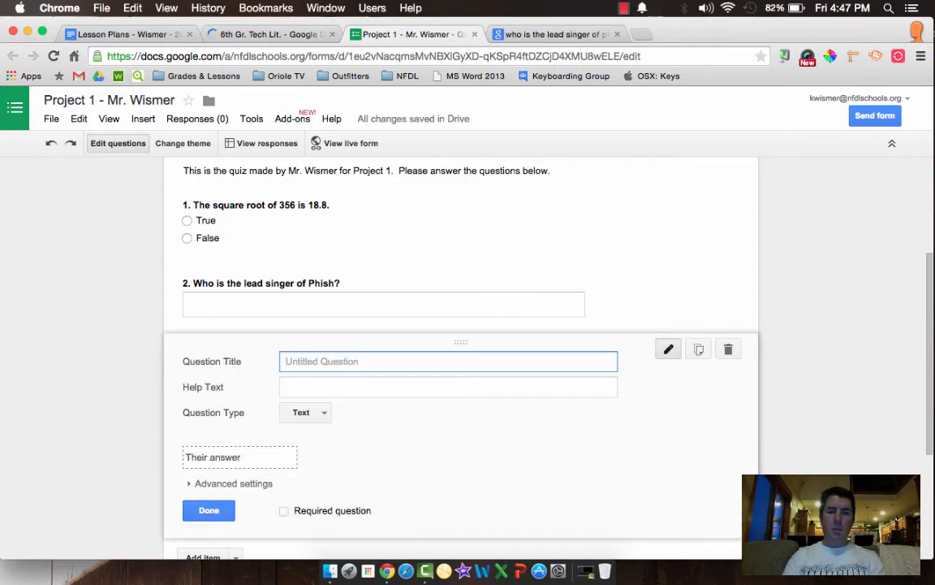
{"action": "type", "text": "What is"}
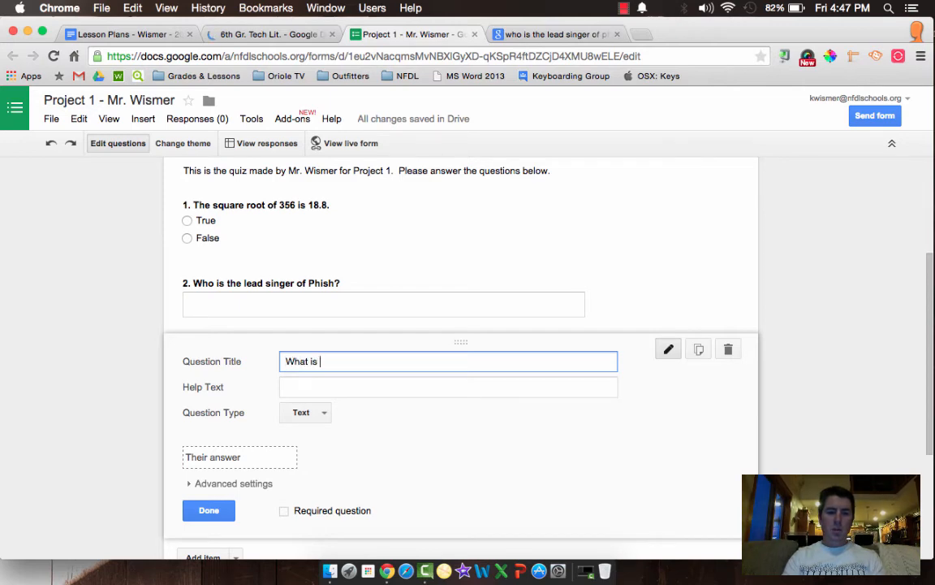
{"action": "type", "text": " 35 "}
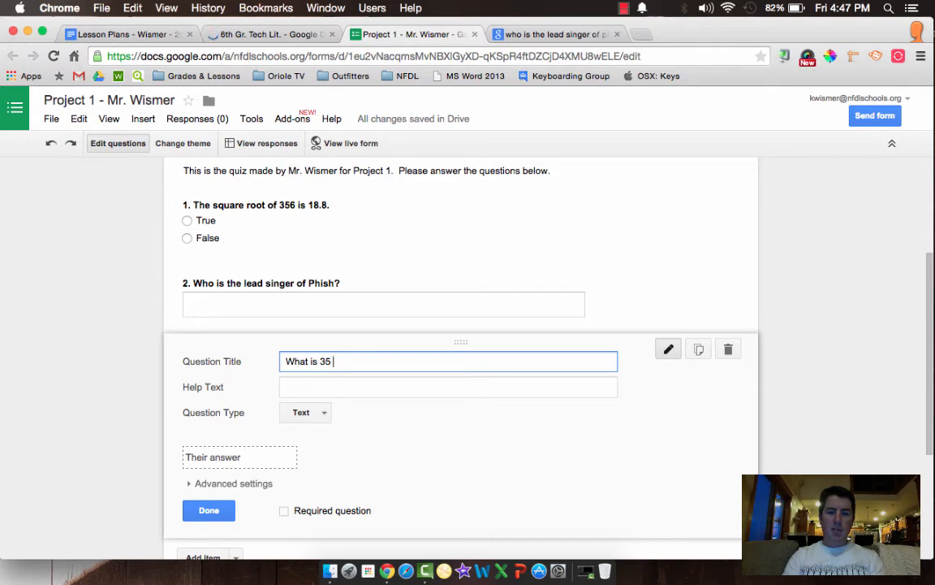
{"action": "type", "text": "x79?"}
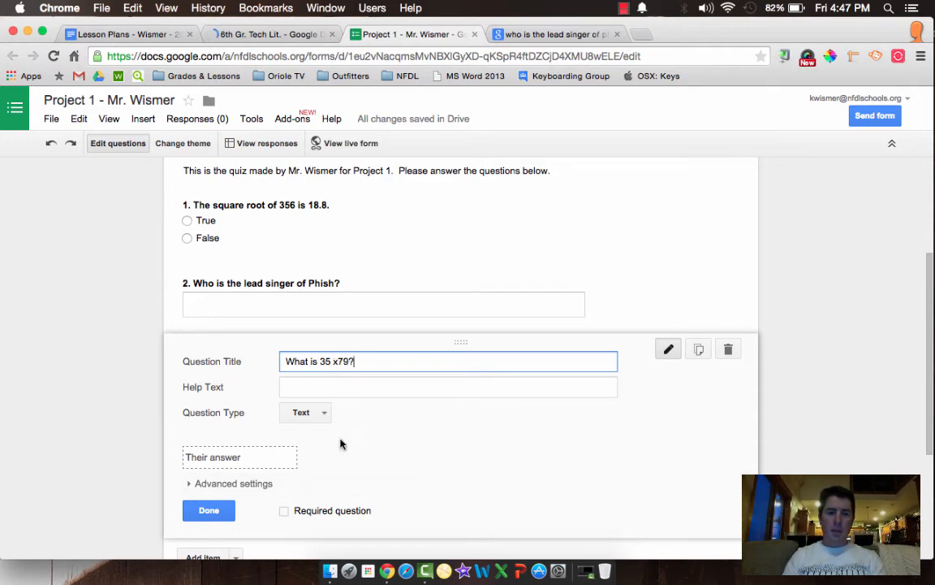
{"action": "left_click", "coordinate": [227, 510]}
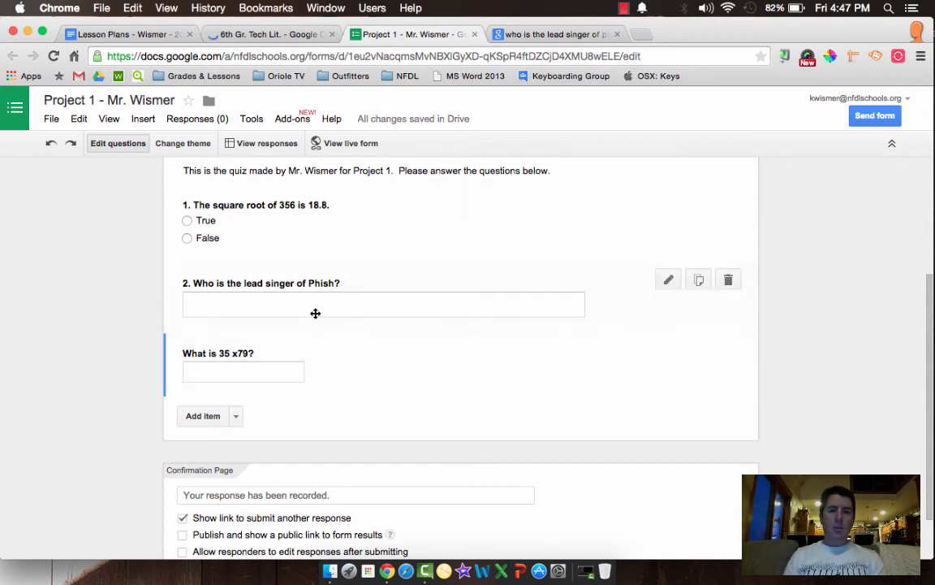
Browse the default themes and apply the Birthday Cats theme to the form.
{"action": "scroll", "coordinate": [316, 313], "scroll_direction": "up", "scroll_amount": 2}
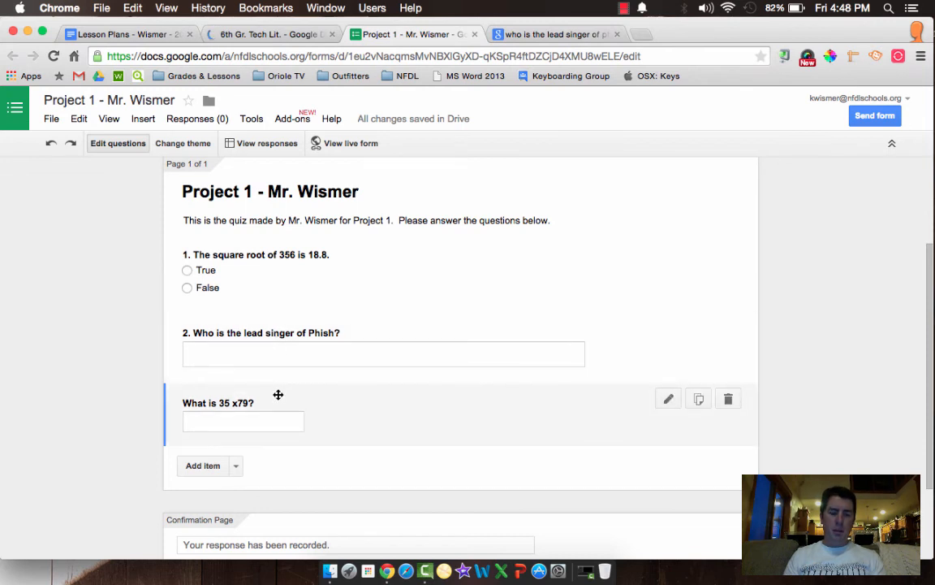
{"action": "scroll", "coordinate": [279, 424], "scroll_direction": "down", "scroll_amount": 1}
{"action": "scroll", "coordinate": [278, 424], "scroll_direction": "up", "scroll_amount": 2}
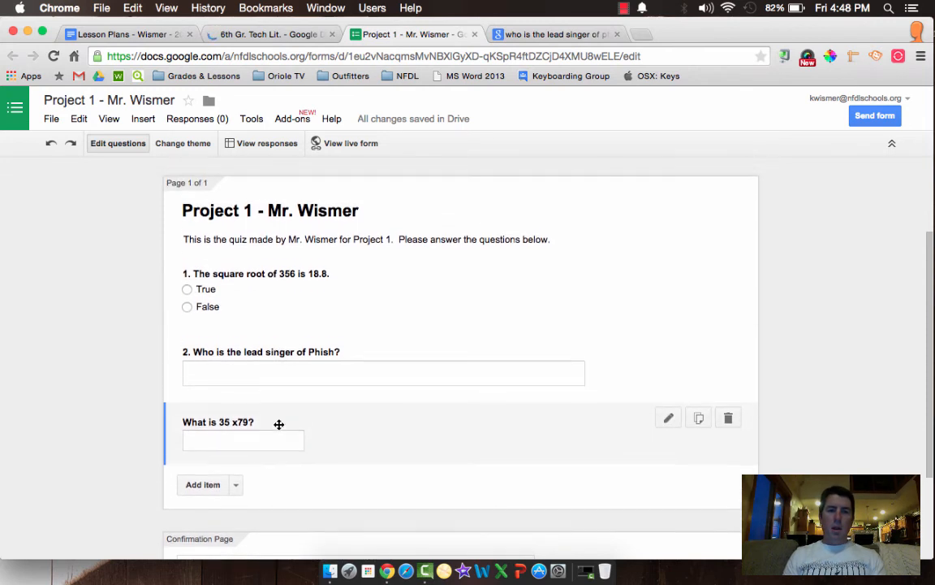
{"action": "left_click", "coordinate": [189, 146]}
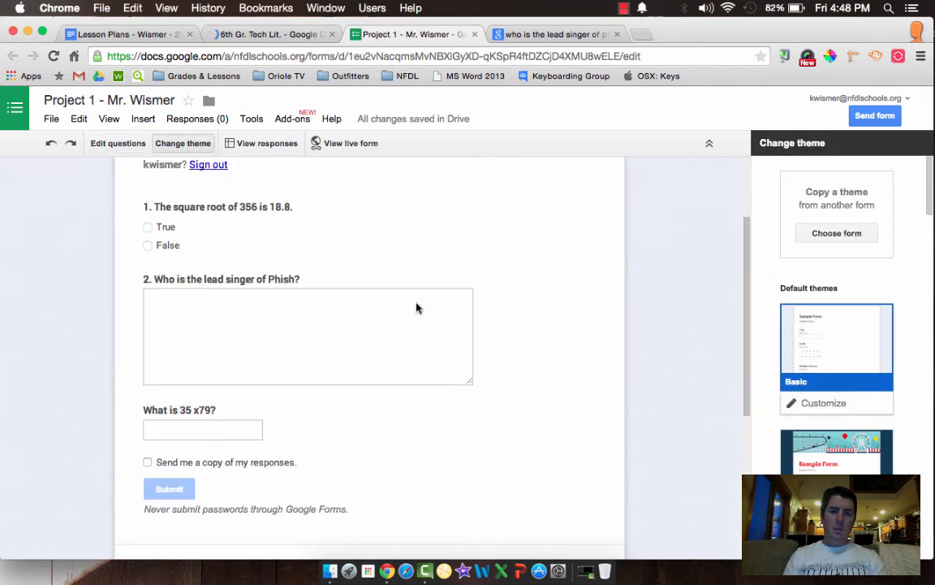
{"action": "scroll", "coordinate": [869, 439], "scroll_direction": "down", "scroll_amount": 10}
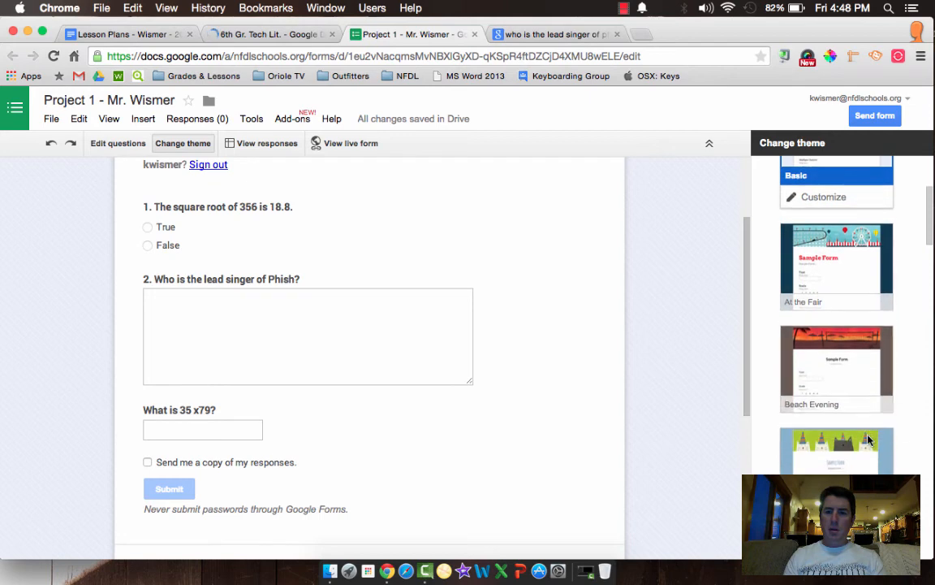
{"action": "scroll", "coordinate": [869, 440], "scroll_direction": "down", "scroll_amount": 8}
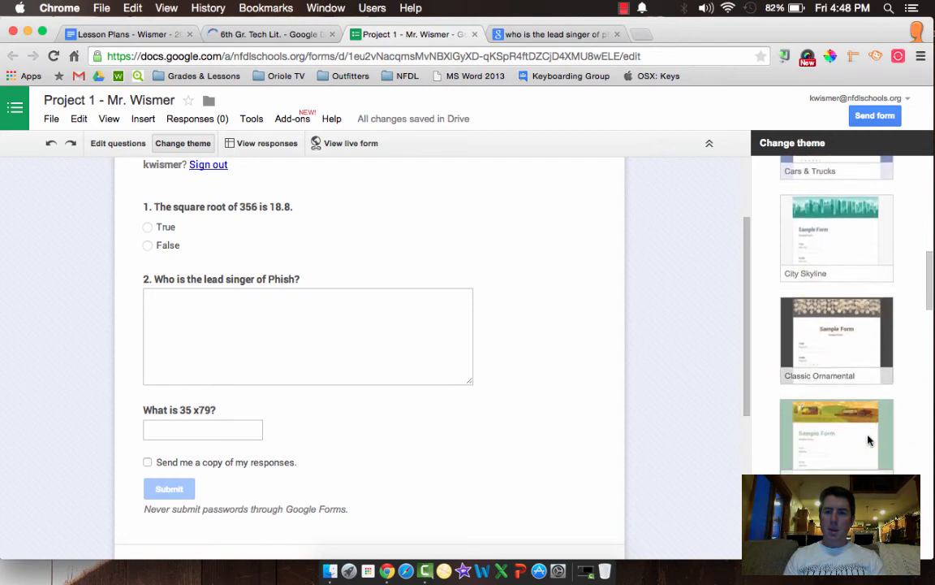
{"action": "scroll", "coordinate": [869, 440], "scroll_direction": "down", "scroll_amount": 5}
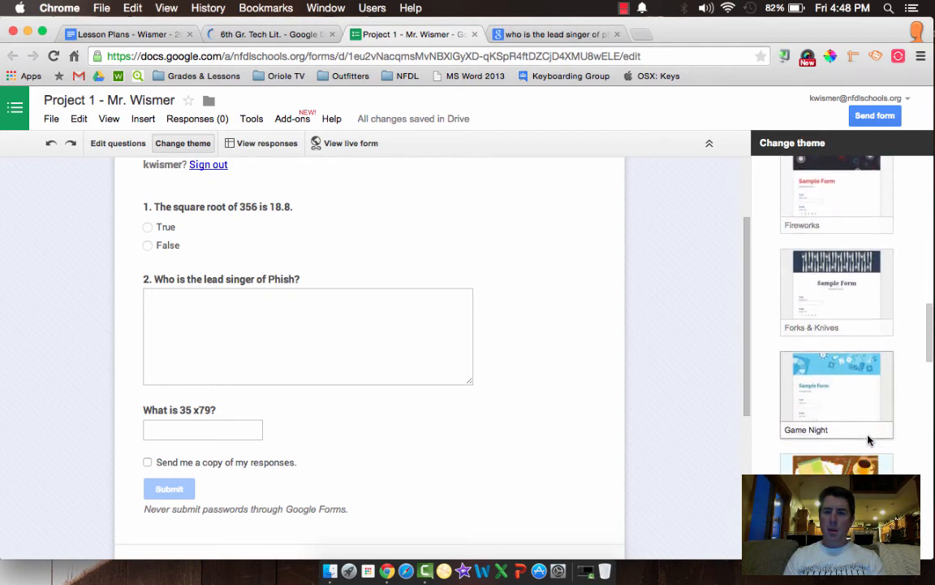
{"action": "scroll", "coordinate": [869, 440], "scroll_direction": "up", "scroll_amount": 3}
{"action": "scroll", "coordinate": [869, 440], "scroll_direction": "up", "scroll_amount": 8}
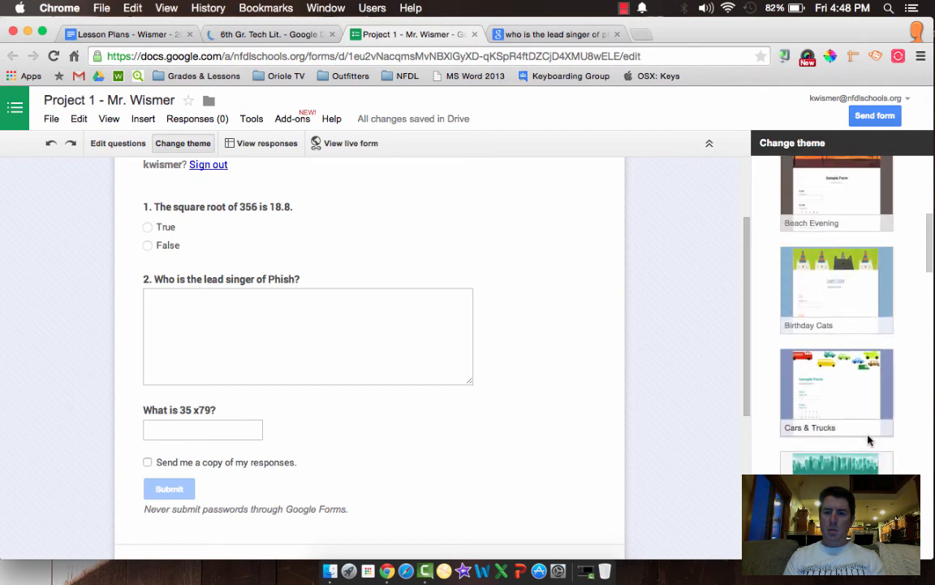
{"action": "left_click", "coordinate": [860, 355]}
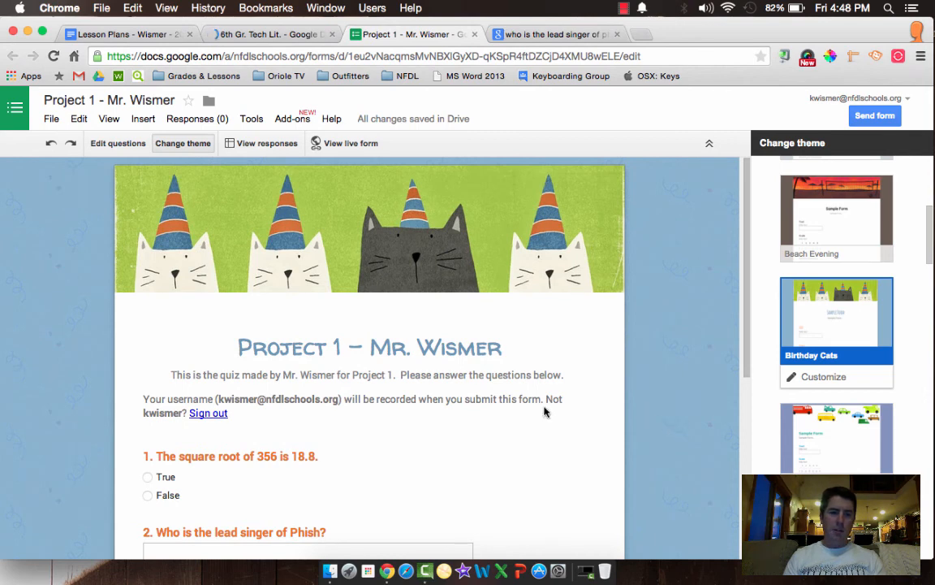
{"action": "scroll", "coordinate": [546, 411], "scroll_direction": "down", "scroll_amount": 4}
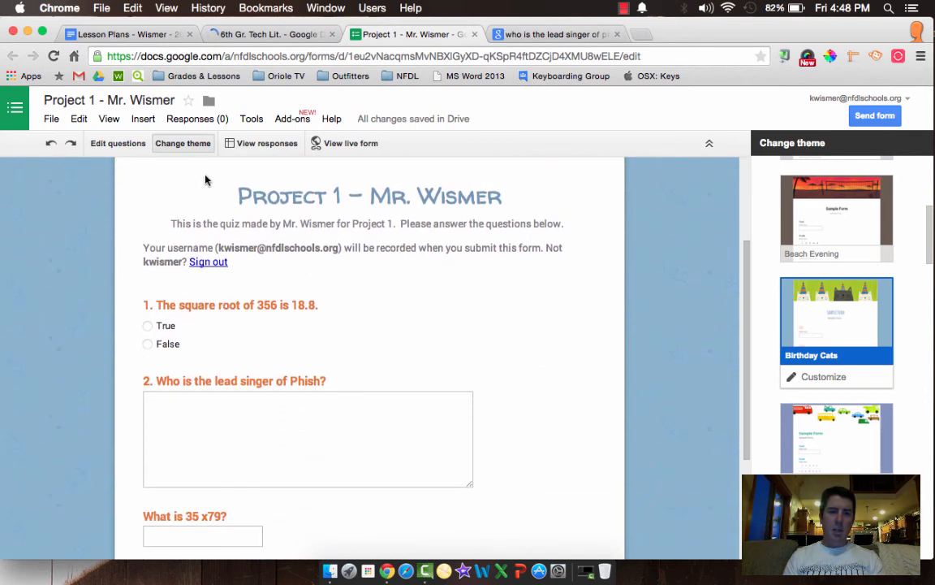
Compare the question editing view with the themed preview, checking the form settings and all three questions.
{"action": "left_click", "coordinate": [118, 144]}
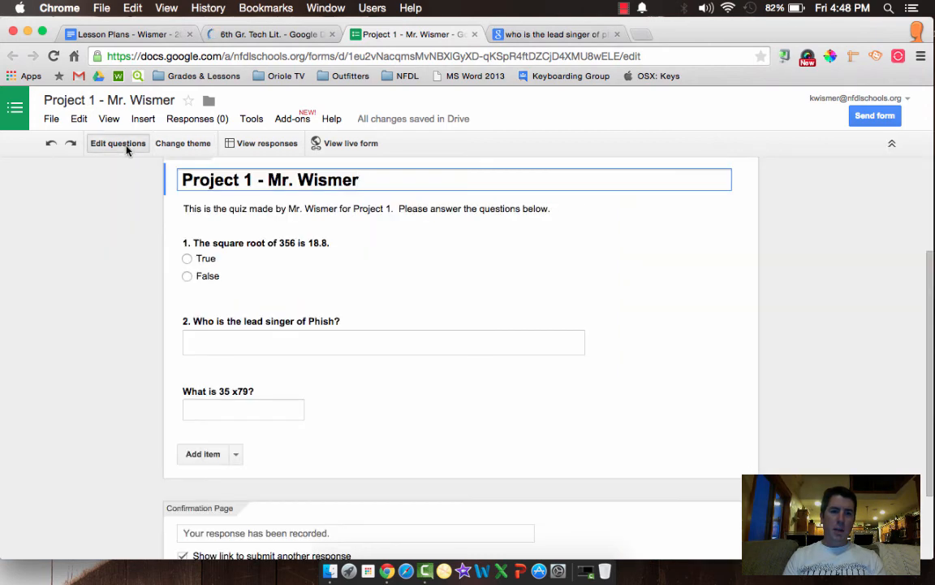
{"action": "scroll", "coordinate": [298, 304], "scroll_direction": "up", "scroll_amount": 3}
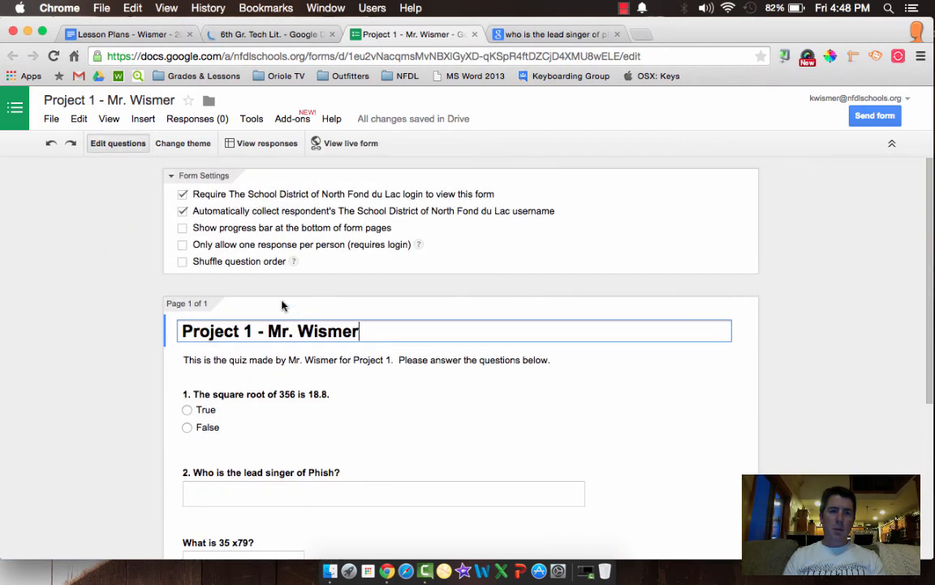
{"action": "left_click", "coordinate": [184, 146]}
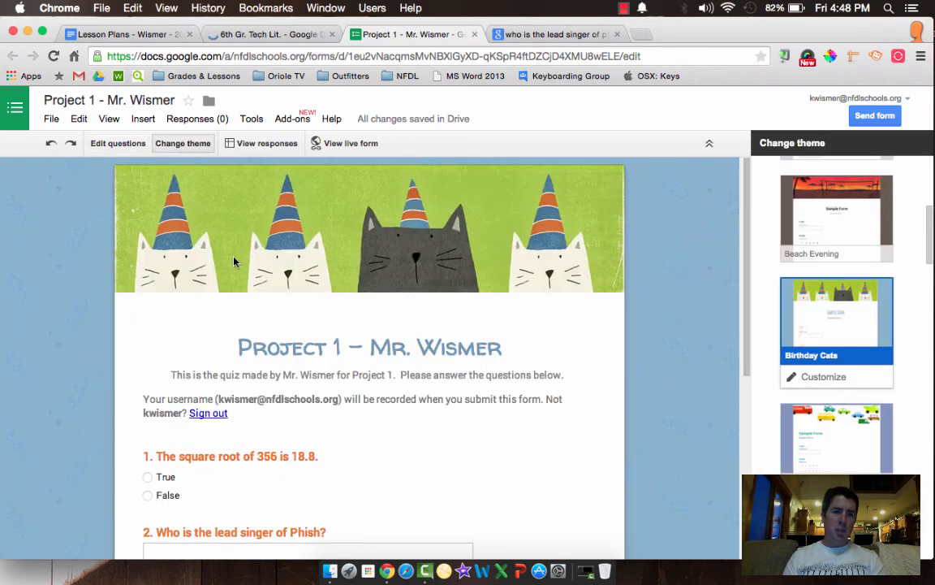
{"action": "scroll", "coordinate": [271, 367], "scroll_direction": "down", "scroll_amount": 1}
{"action": "scroll", "coordinate": [270, 368], "scroll_direction": "down", "scroll_amount": 1}
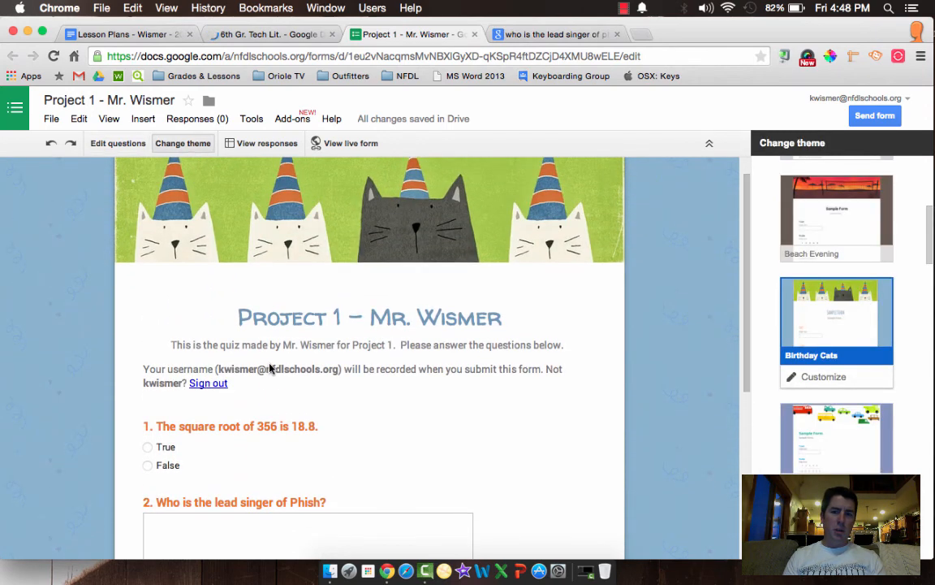
{"action": "scroll", "coordinate": [270, 368], "scroll_direction": "down", "scroll_amount": 1}
{"action": "left_click", "coordinate": [119, 146]}
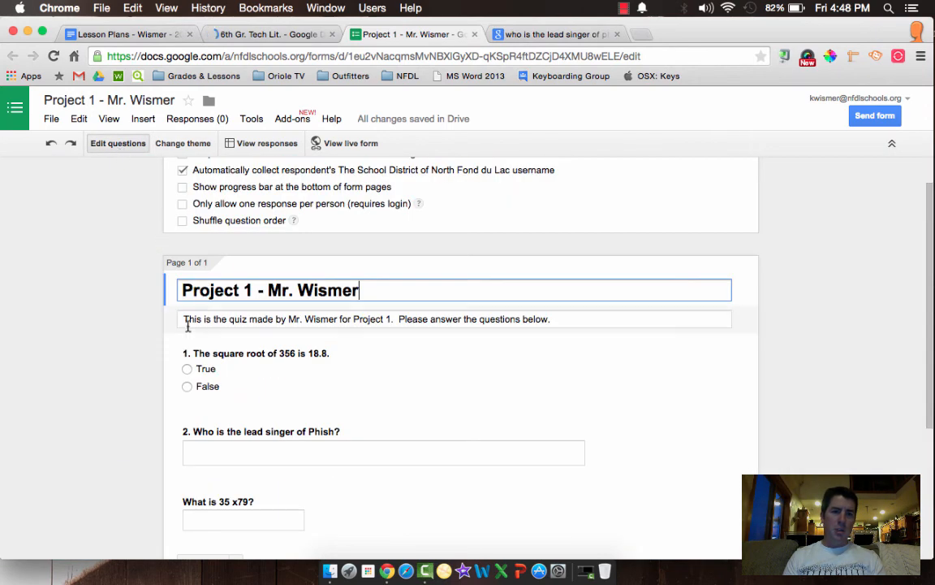
{"action": "scroll", "coordinate": [189, 326], "scroll_direction": "down", "scroll_amount": 5}
{"action": "scroll", "coordinate": [189, 326], "scroll_direction": "up", "scroll_amount": 6}
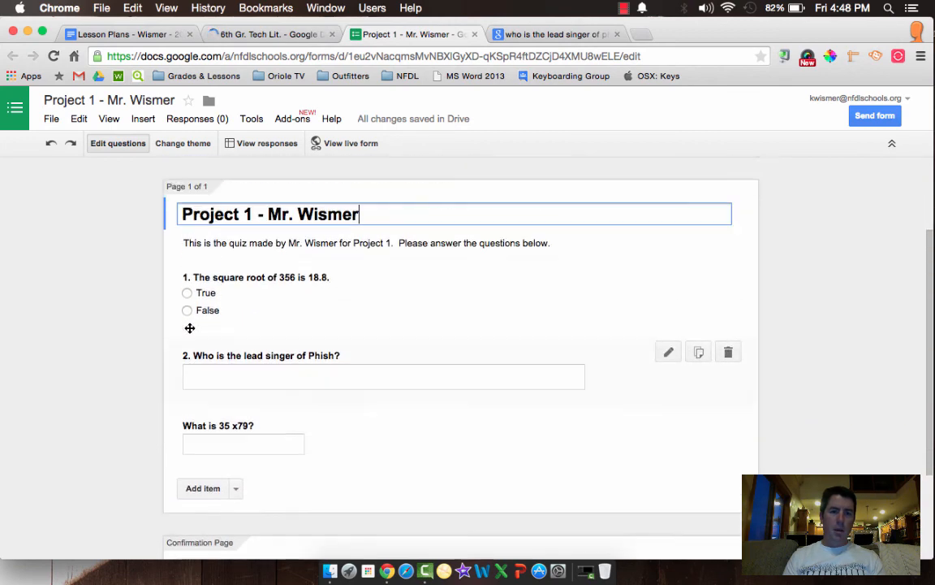
{"action": "scroll", "coordinate": [189, 327], "scroll_direction": "down", "scroll_amount": 3}
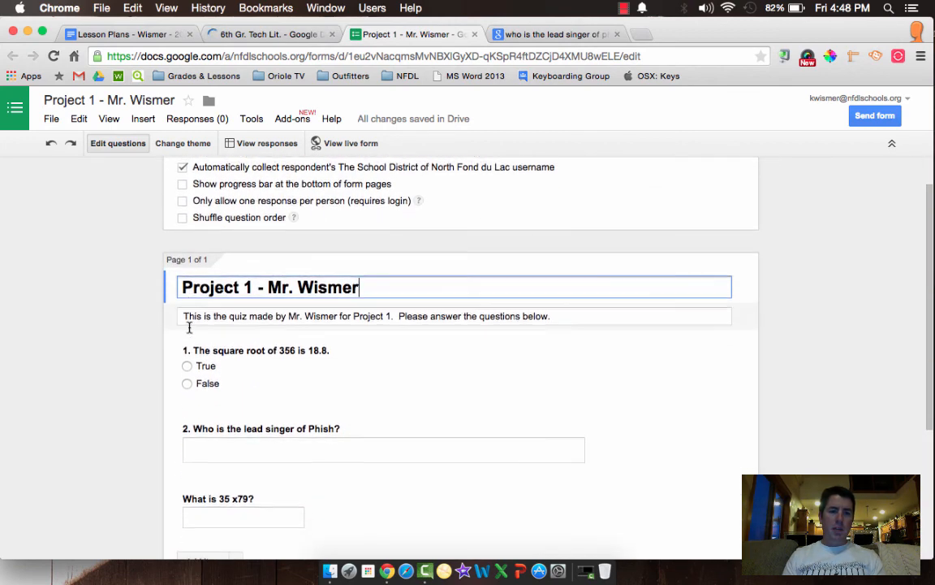
{"action": "scroll", "coordinate": [189, 327], "scroll_direction": "up", "scroll_amount": 3}
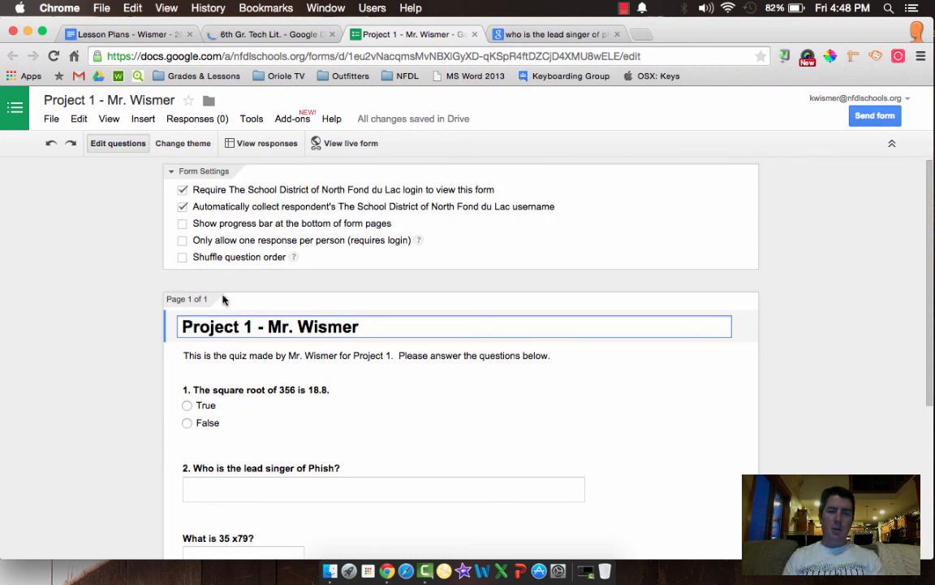
Open the live form, review its web address, header and questions down to the submit area, and return to the form editor.
{"action": "left_click", "coordinate": [334, 146]}
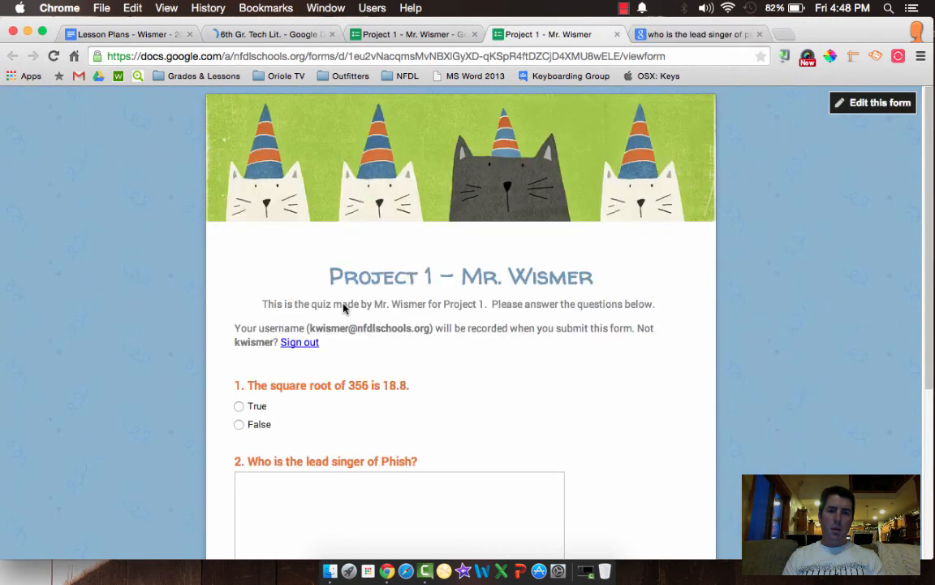
{"action": "scroll", "coordinate": [343, 307], "scroll_direction": "down", "scroll_amount": 5}
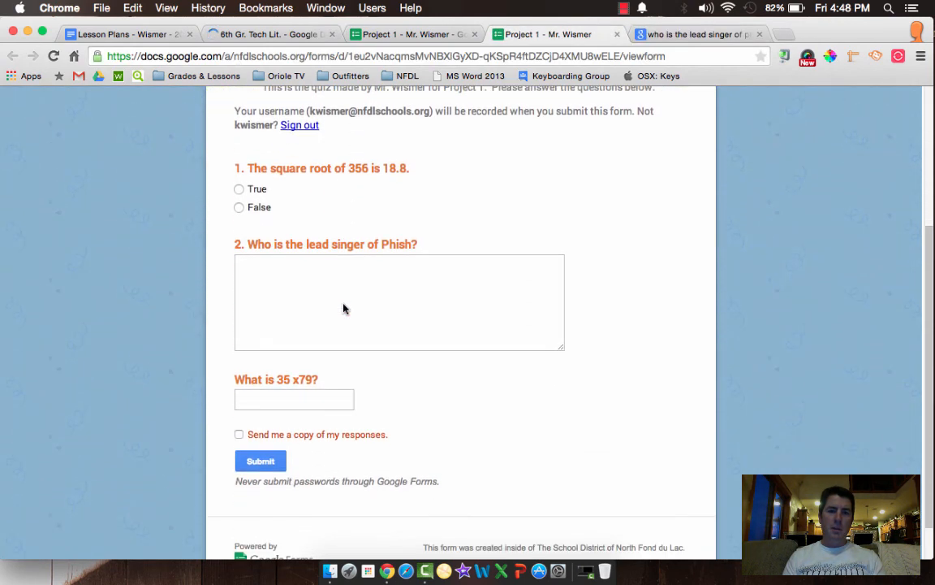
{"action": "scroll", "coordinate": [343, 307], "scroll_direction": "up", "scroll_amount": 5}
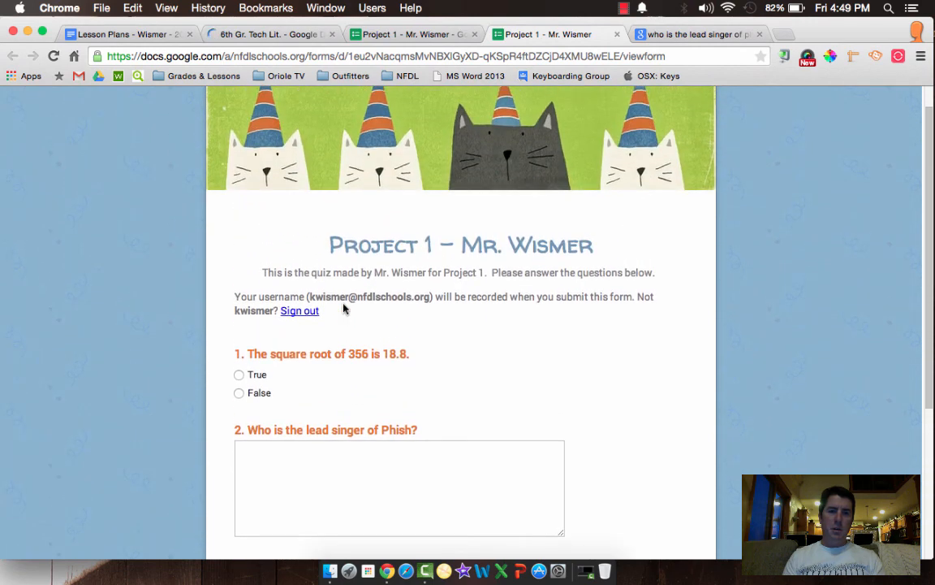
{"action": "left_click", "coordinate": [448, 57]}
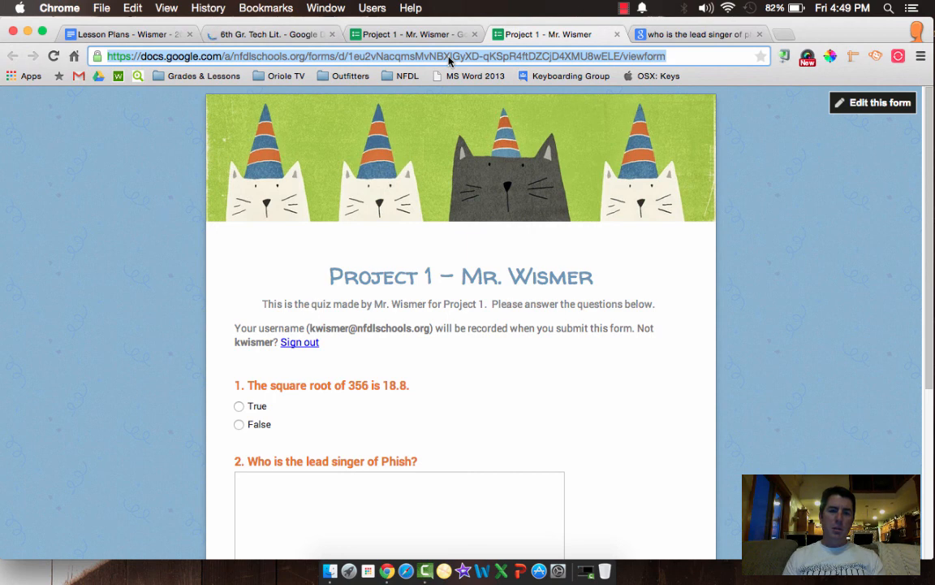
{"action": "scroll", "coordinate": [443, 210], "scroll_direction": "down", "scroll_amount": 1}
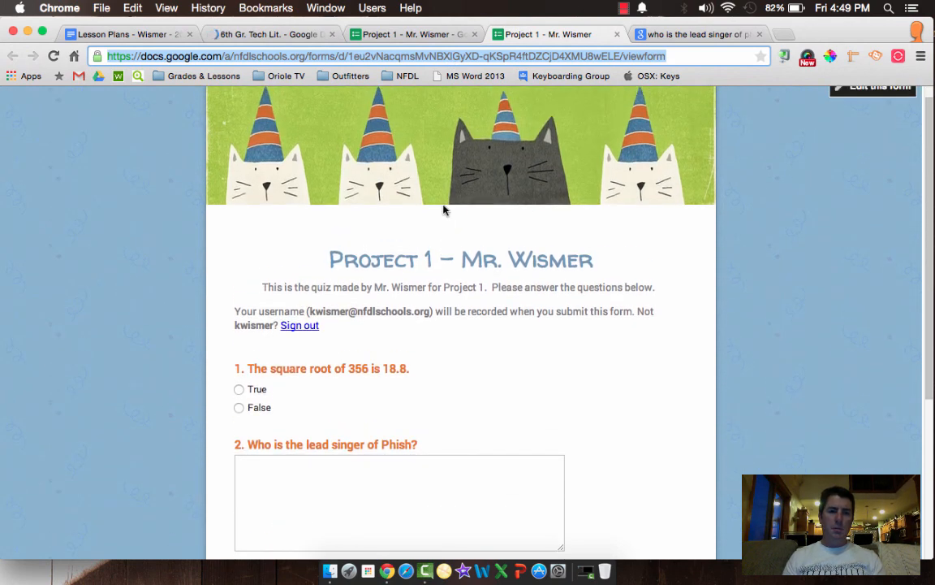
{"action": "scroll", "coordinate": [444, 210], "scroll_direction": "down", "scroll_amount": 4}
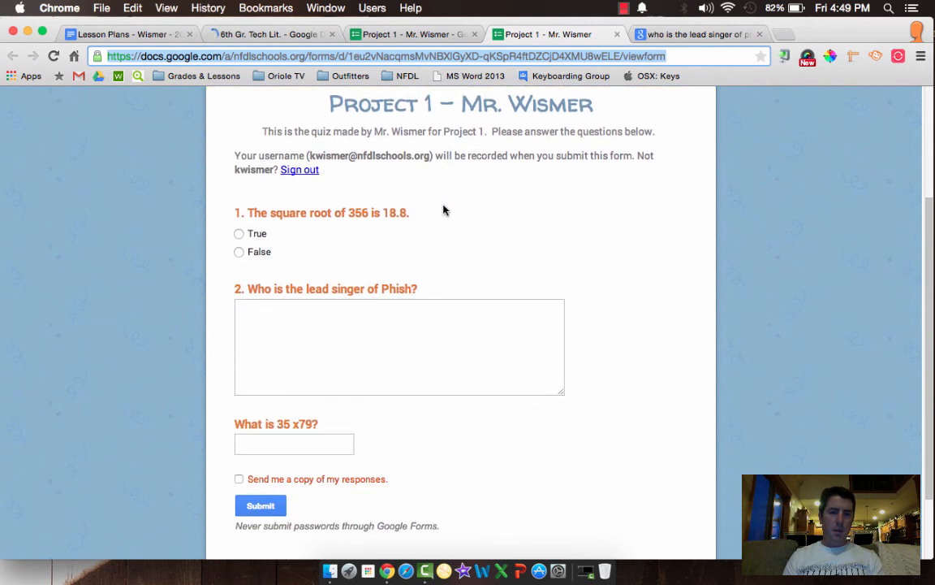
{"action": "scroll", "coordinate": [443, 210], "scroll_direction": "up", "scroll_amount": 4}
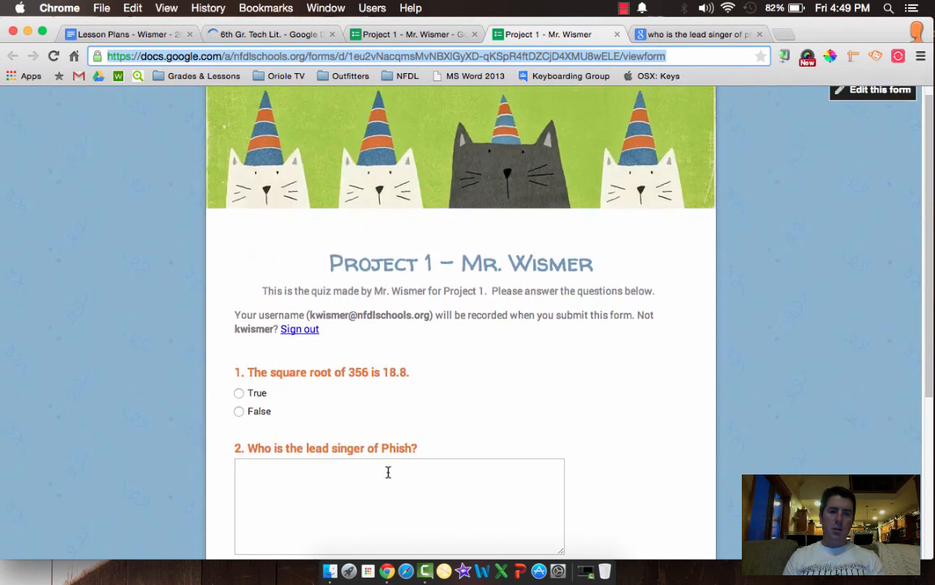
{"action": "scroll", "coordinate": [387, 471], "scroll_direction": "down", "scroll_amount": 10}
{"action": "scroll", "coordinate": [386, 535], "scroll_direction": "up", "scroll_amount": 2}
{"action": "scroll", "coordinate": [386, 472], "scroll_direction": "up", "scroll_amount": 5}
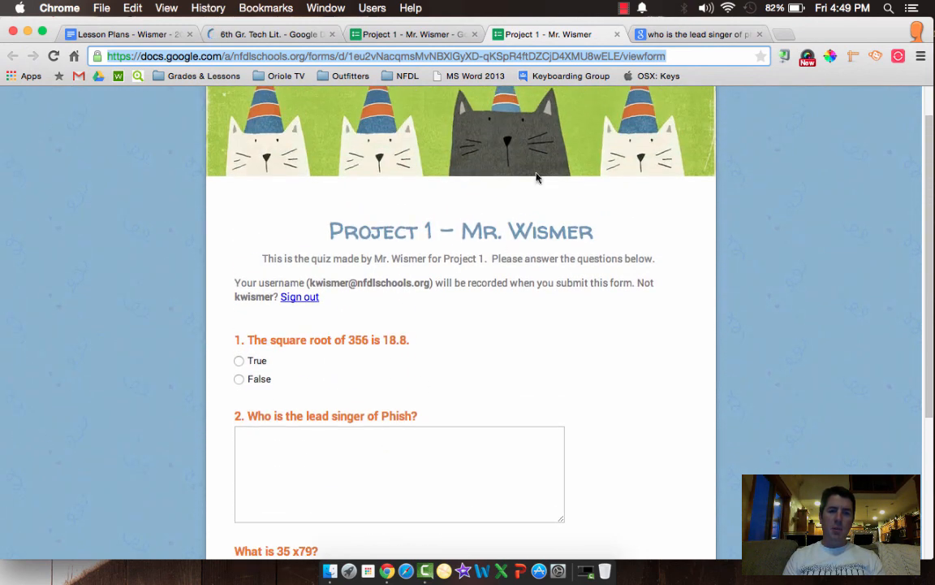
{"action": "left_click", "coordinate": [415, 37]}
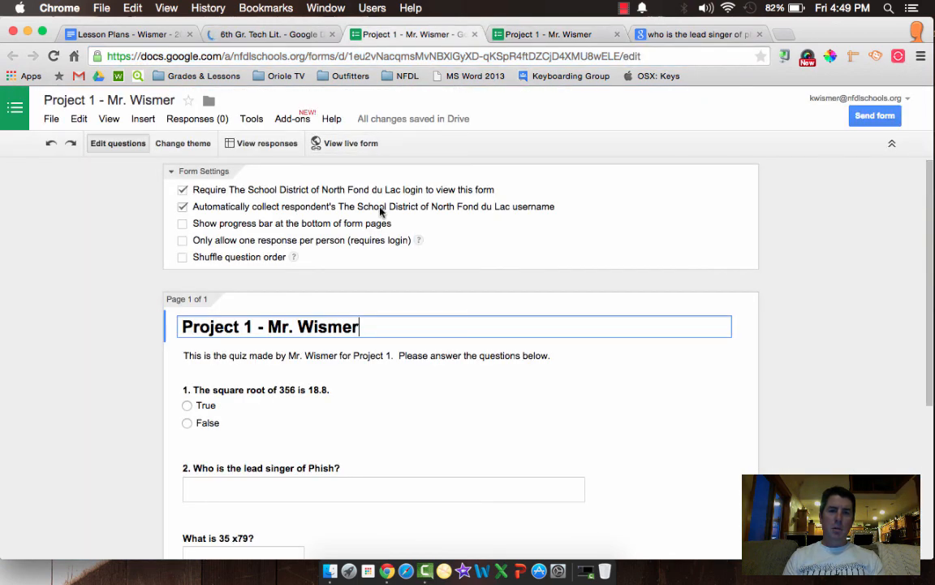